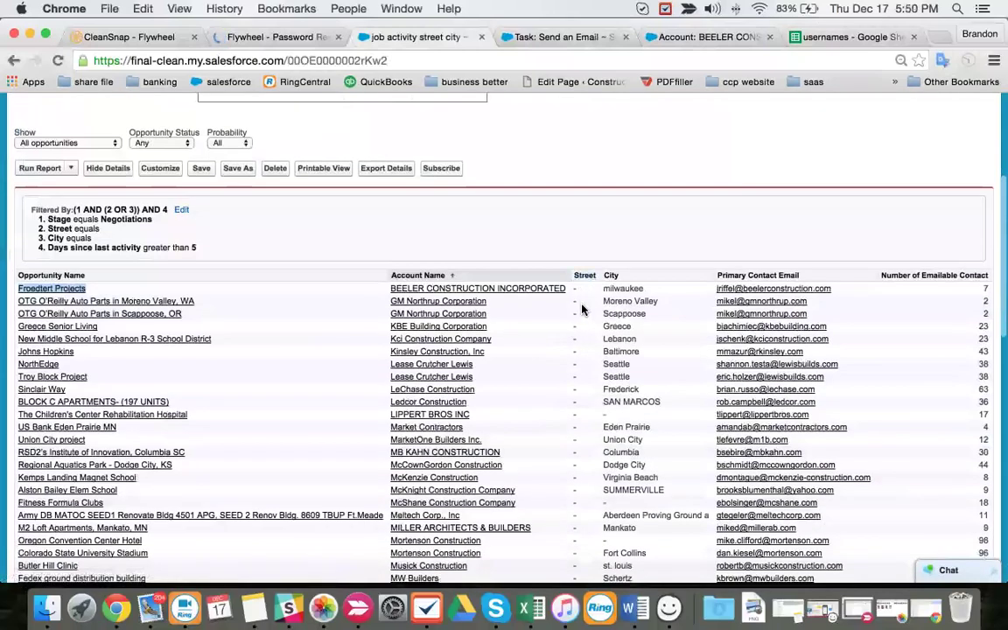
Apply the "no street, no yes city pm site?" template from the CleanSnap folder to the Froedtert Projects email and send it
{"action": "scroll", "coordinate": [582, 323], "scroll_direction": "down", "scroll_amount": 4}
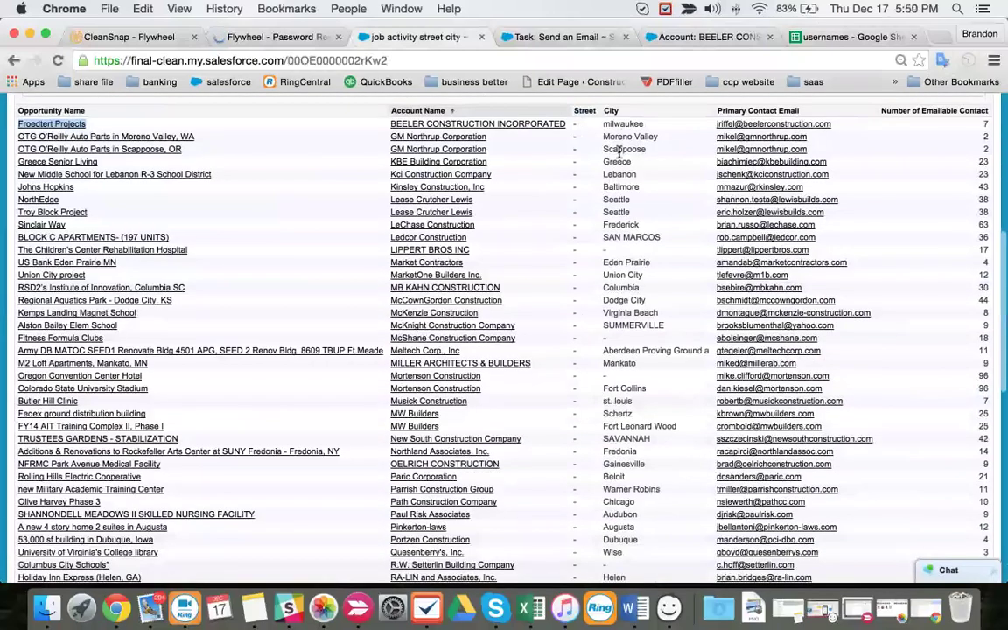
{"action": "scroll", "coordinate": [595, 210], "scroll_direction": "up", "scroll_amount": 1}
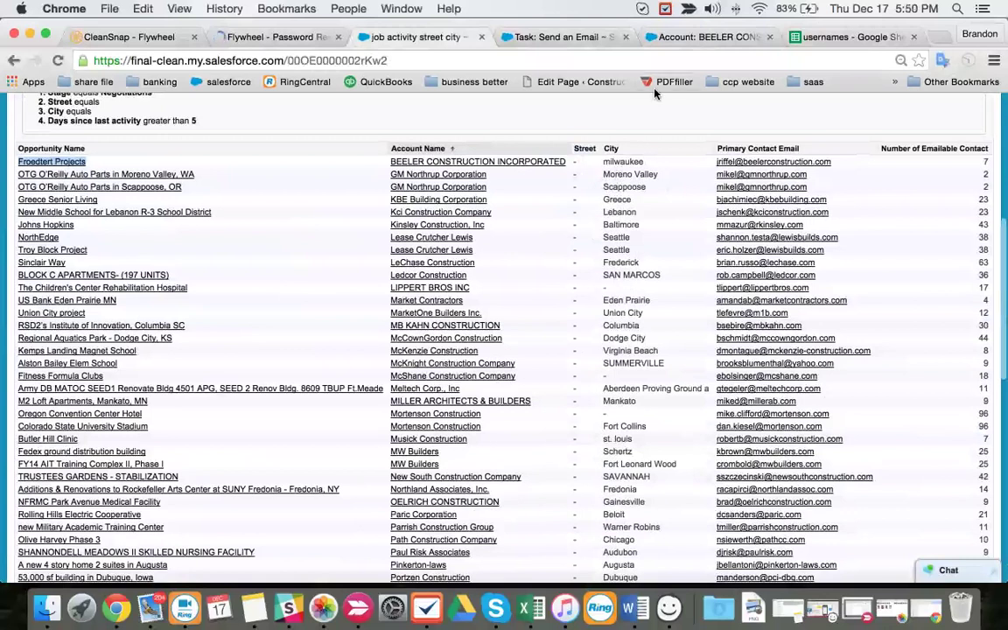
{"action": "left_click", "coordinate": [557, 37]}
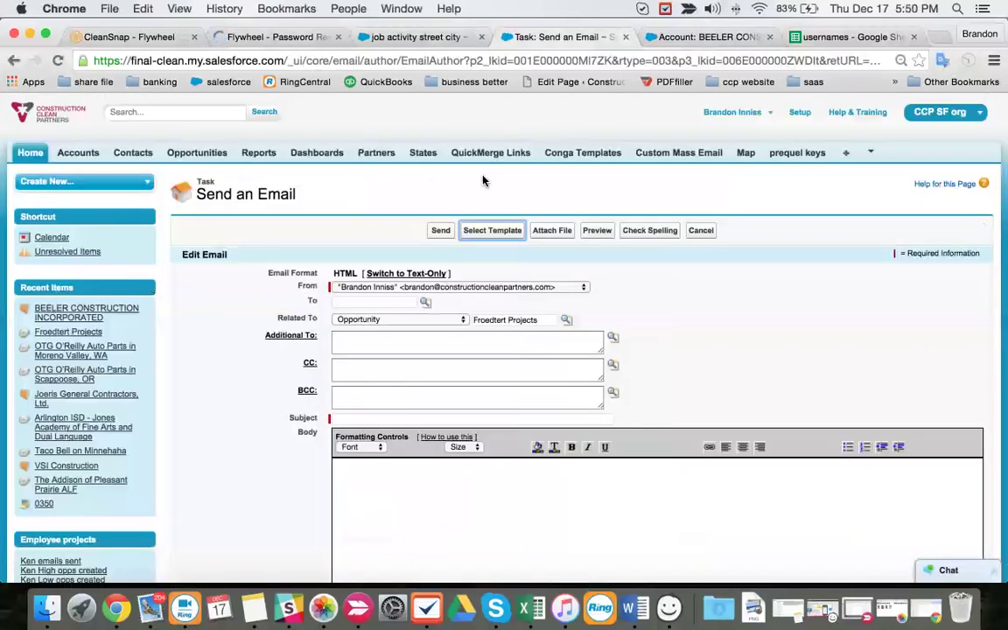
{"action": "left_click", "coordinate": [486, 231]}
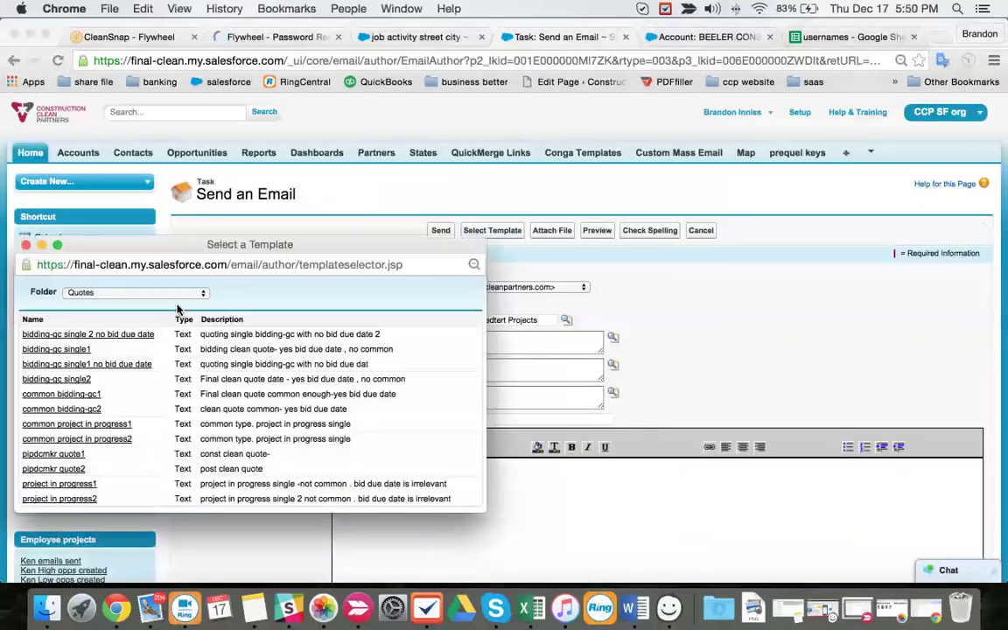
{"action": "left_click", "coordinate": [114, 293]}
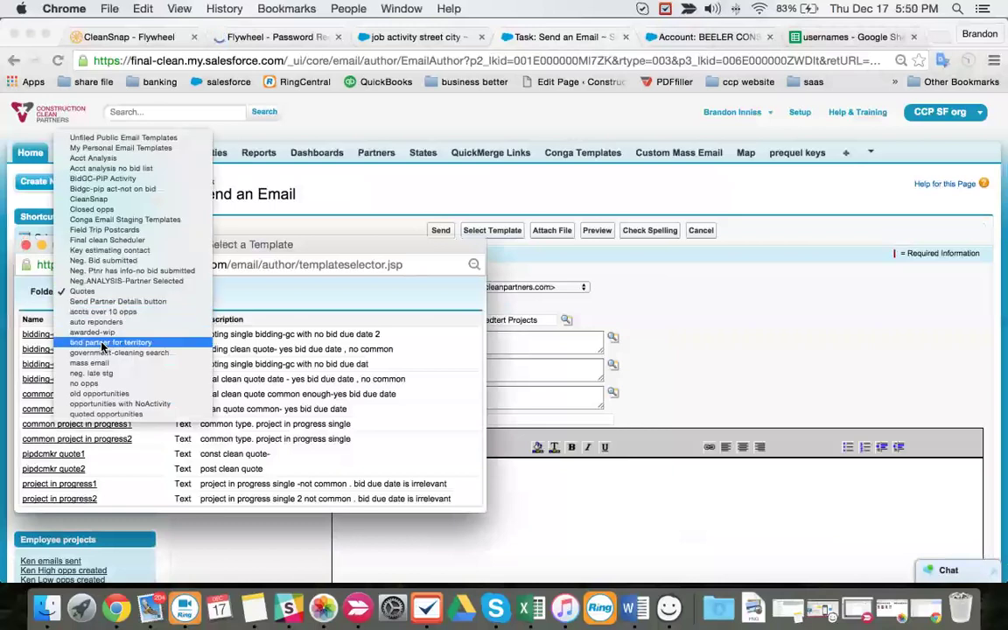
{"action": "key", "text": "c"}
{"action": "key", "text": "Return"}
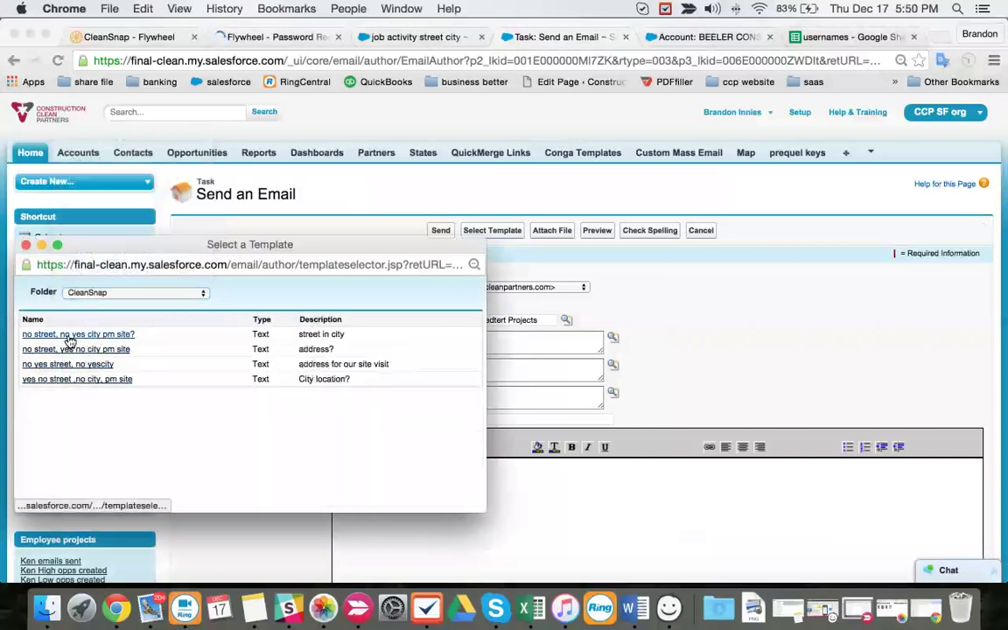
{"action": "left_click", "coordinate": [70, 335]}
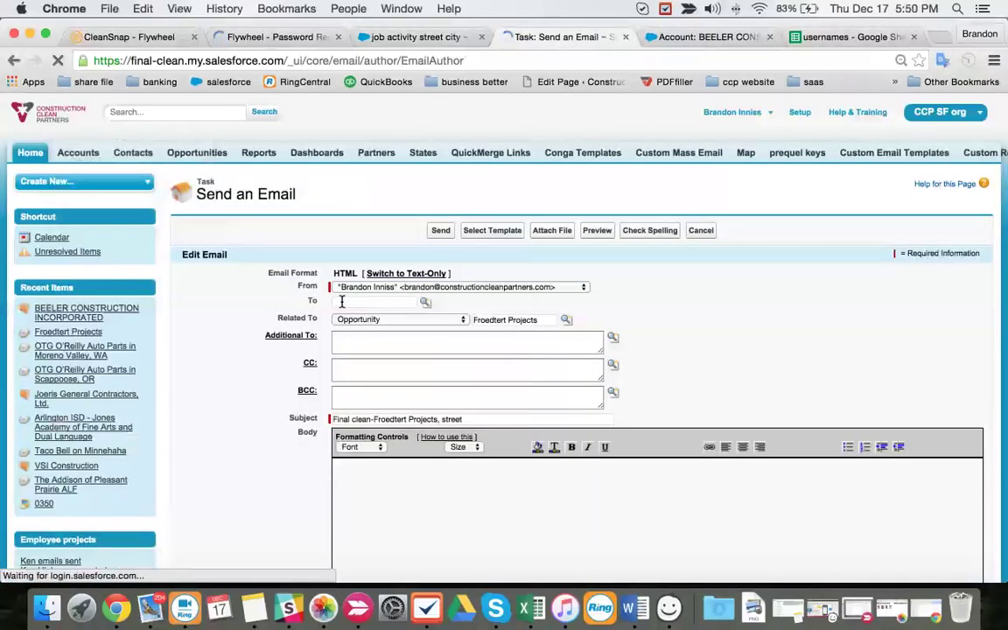
{"action": "left_click", "coordinate": [440, 224]}
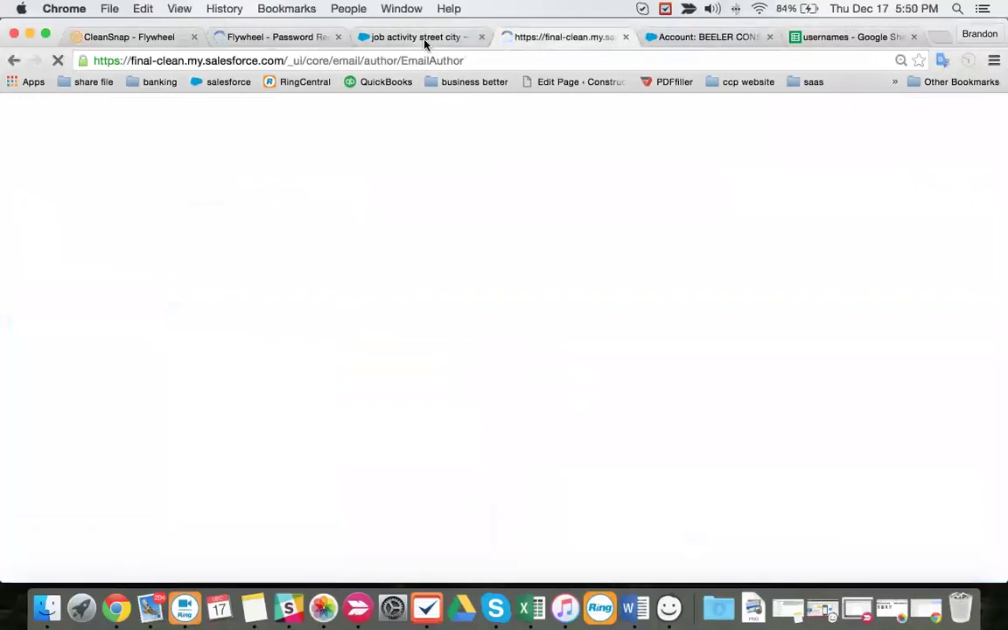
Compare the report row with the Froedtert Projects opportunity and open its BEELER CONSTRUCTION INCORPORATED account in a new tab
{"action": "left_click", "coordinate": [426, 38]}
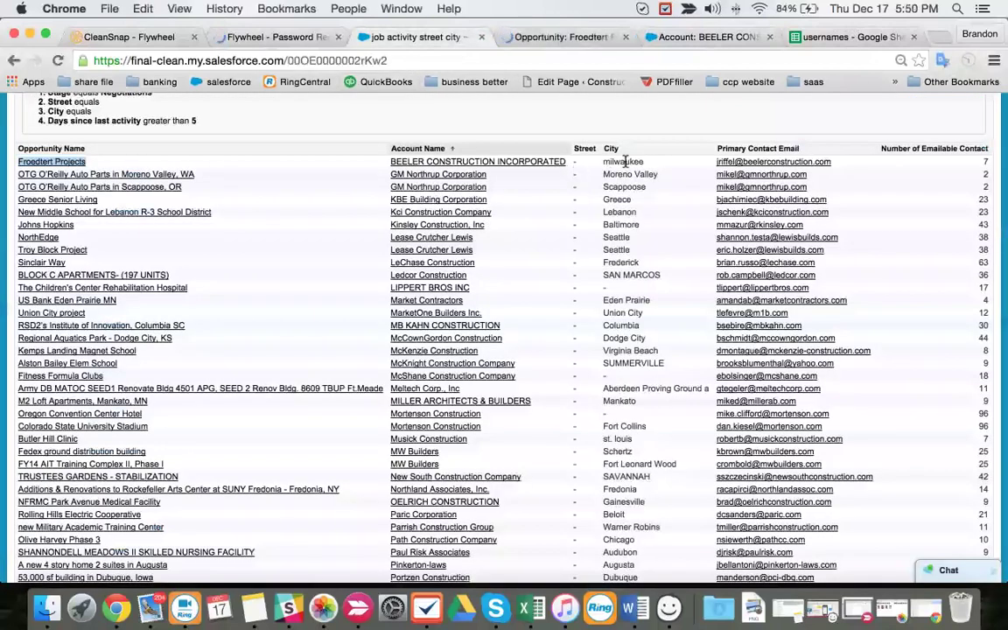
{"action": "left_click", "coordinate": [546, 38]}
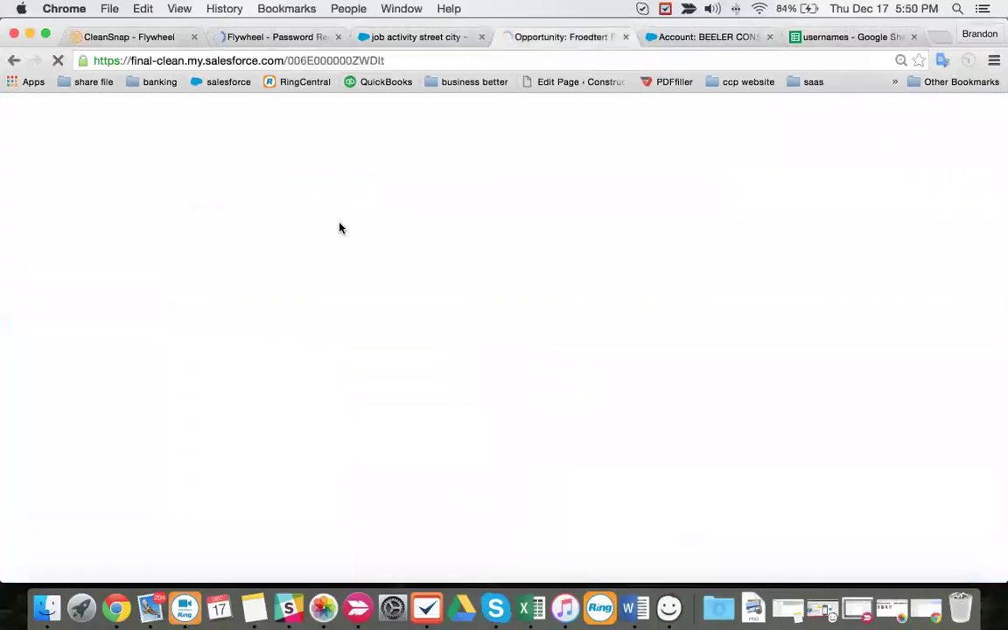
{"action": "left_click", "coordinate": [434, 38]}
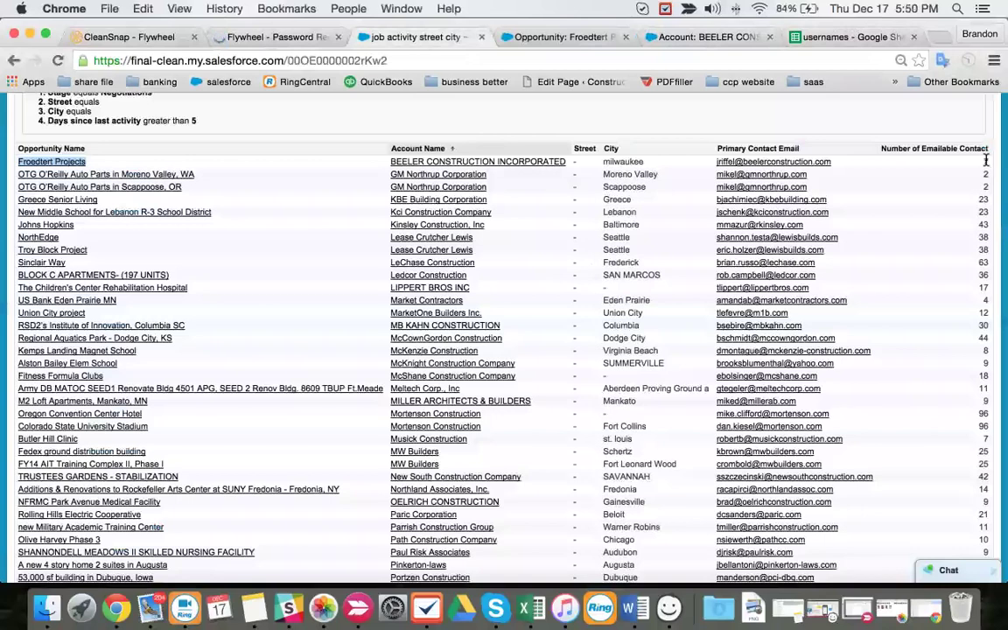
{"action": "left_click", "coordinate": [564, 36]}
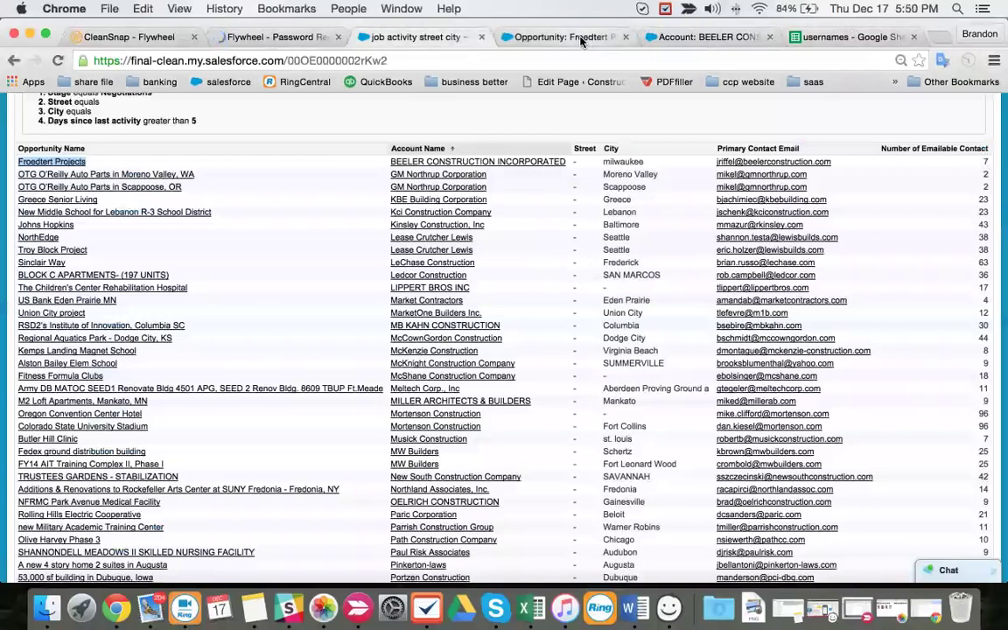
{"action": "scroll", "coordinate": [569, 240], "scroll_direction": "down", "scroll_amount": 10}
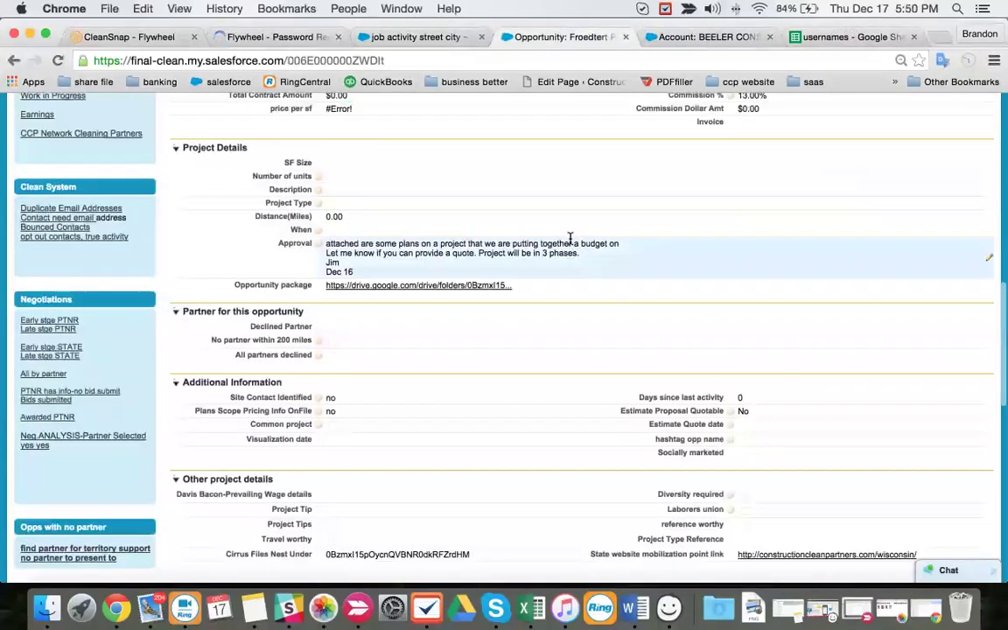
{"action": "scroll", "coordinate": [435, 191], "scroll_direction": "up", "scroll_amount": 4}
{"action": "right_click", "coordinate": [434, 191]}
{"action": "left_click", "coordinate": [472, 198]}
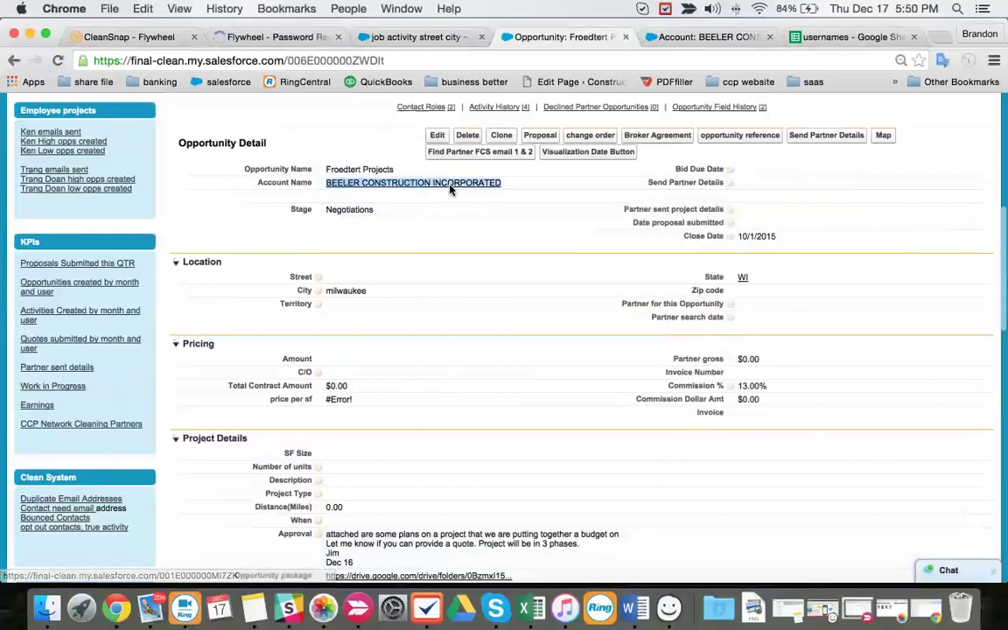
Examine the contact roles and activity history of the Froedtert Projects opportunity
{"action": "scroll", "coordinate": [441, 234], "scroll_direction": "up", "scroll_amount": 3}
{"action": "scroll", "coordinate": [658, 166], "scroll_direction": "up", "scroll_amount": 1}
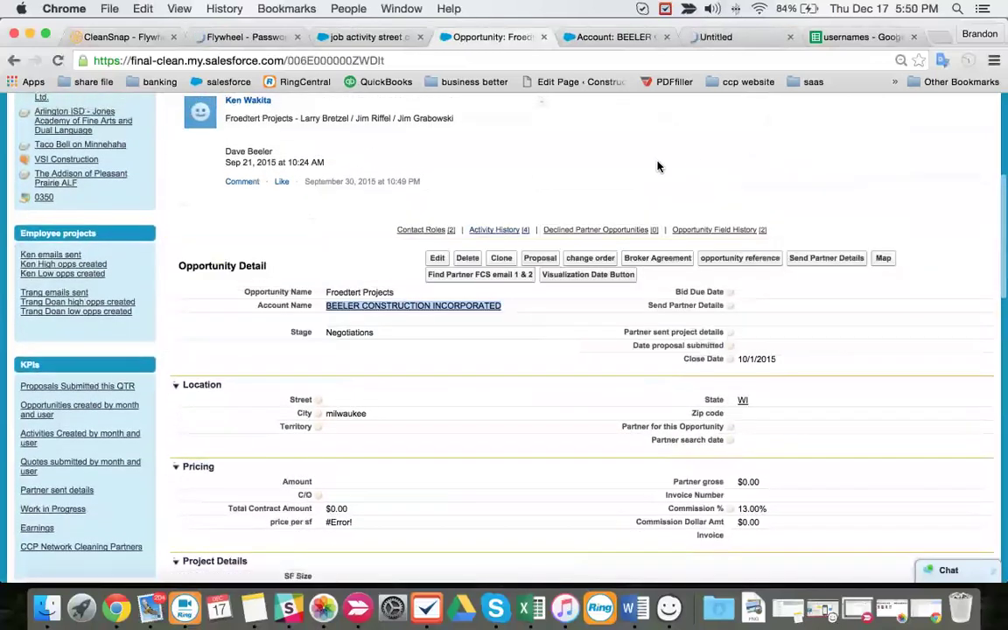
{"action": "left_click", "coordinate": [634, 37]}
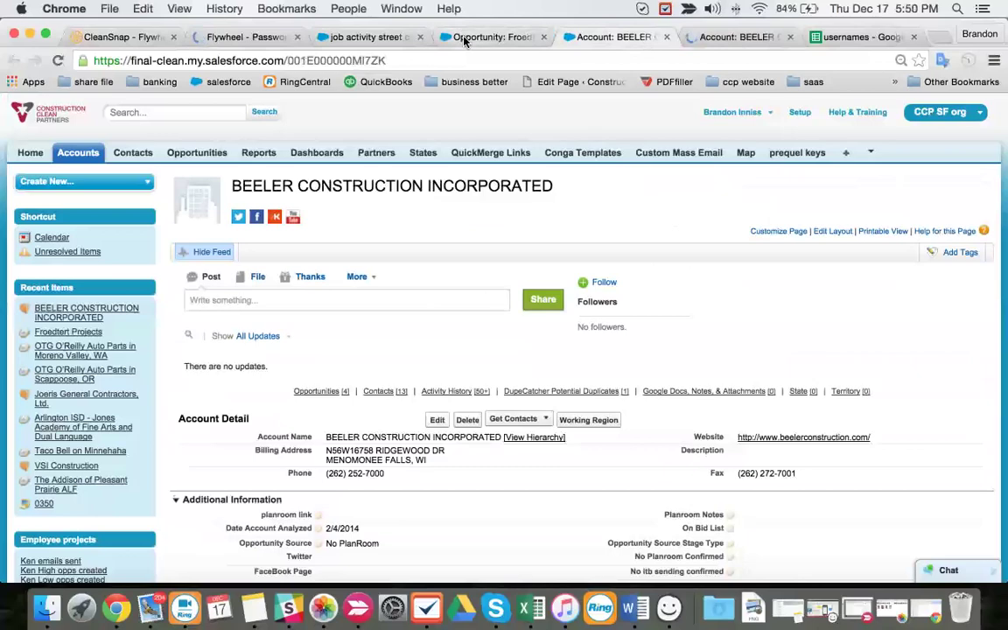
{"action": "left_click", "coordinate": [464, 37]}
{"action": "scroll", "coordinate": [405, 228], "scroll_direction": "down", "scroll_amount": 15}
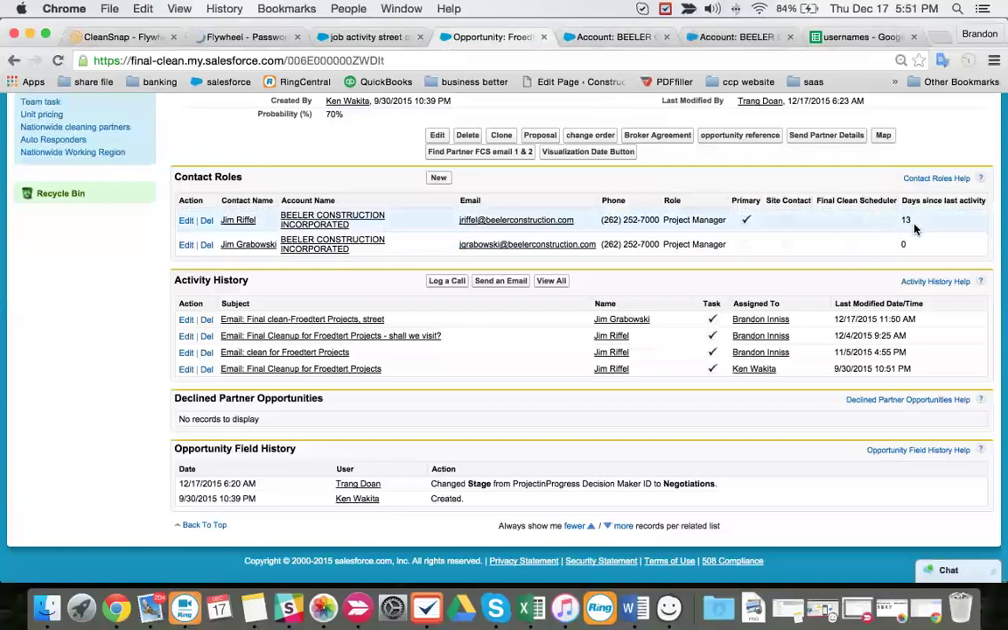
Copy the name of the emailable contact created 2/4/2014 from the BEELER CONSTRUCTION INCORPORATED account's contacts
{"action": "left_click", "coordinate": [630, 41]}
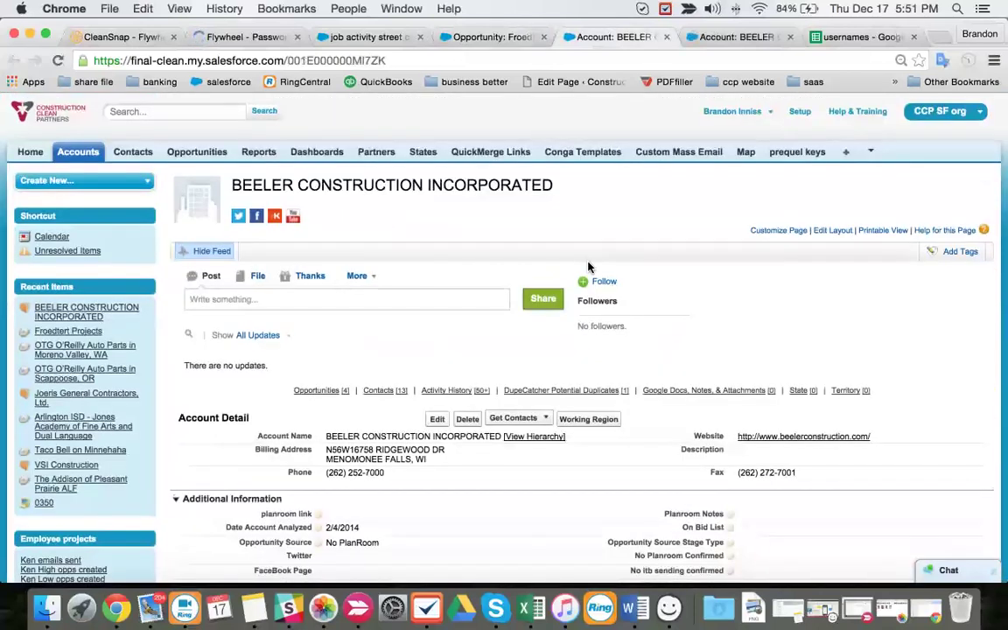
{"action": "scroll", "coordinate": [589, 266], "scroll_direction": "down", "scroll_amount": 15}
{"action": "scroll", "coordinate": [588, 266], "scroll_direction": "up", "scroll_amount": 3}
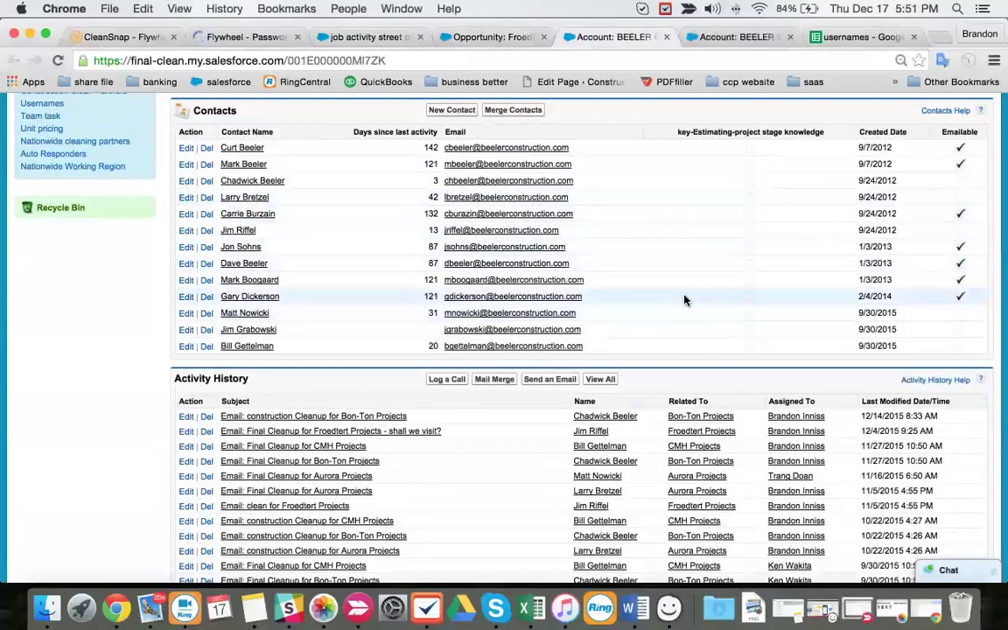
{"action": "right_click", "coordinate": [268, 296]}
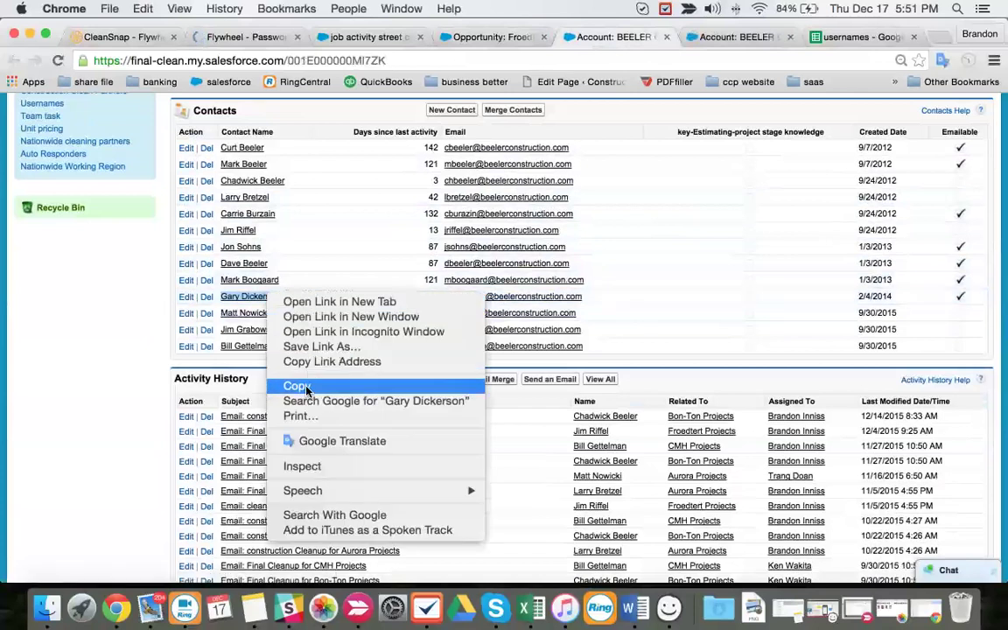
{"action": "left_click", "coordinate": [292, 387]}
Send the copied contact an email from the Froedtert Projects opportunity using the "no street, yes no city pm site" template
{"action": "left_click", "coordinate": [464, 37]}
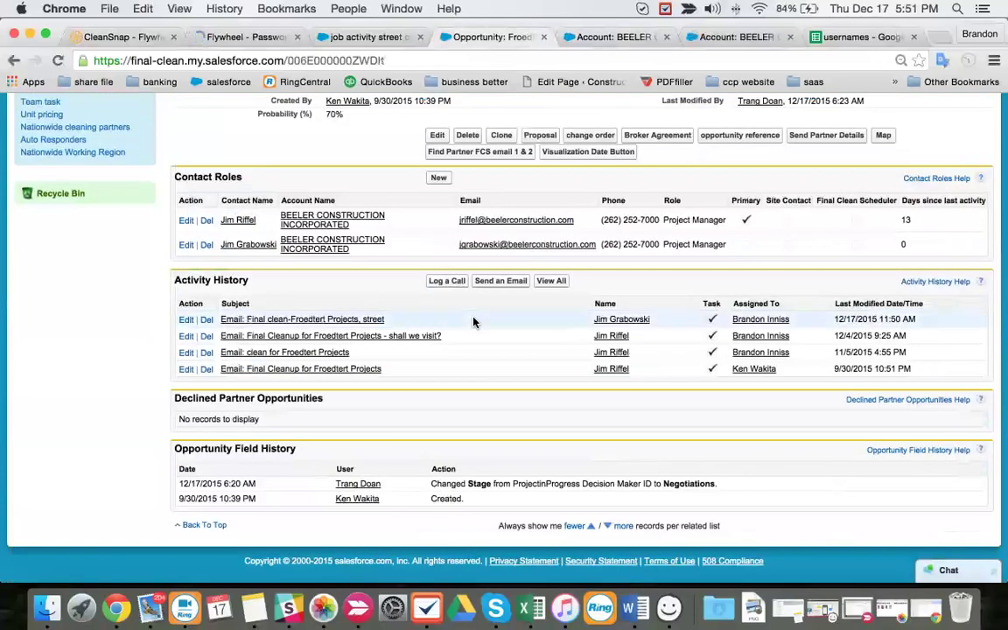
{"action": "left_click", "coordinate": [505, 281]}
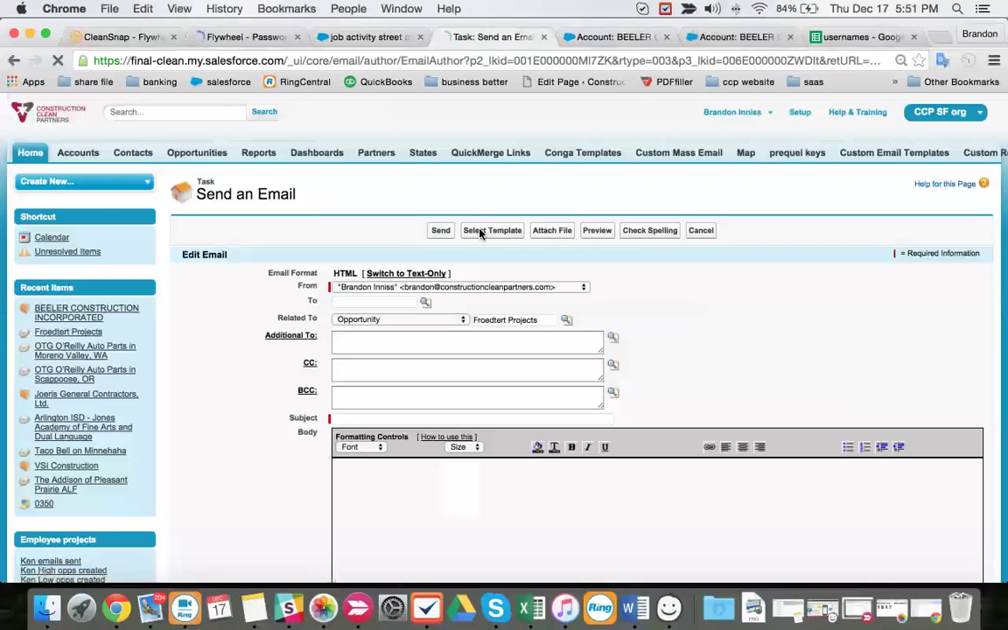
{"action": "left_click", "coordinate": [480, 231]}
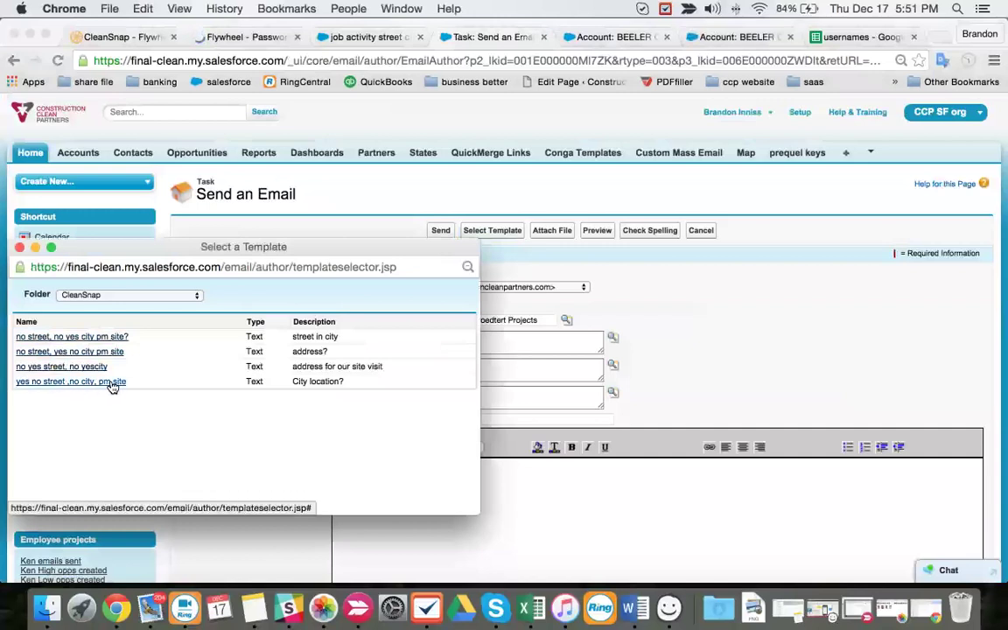
{"action": "left_click", "coordinate": [68, 352]}
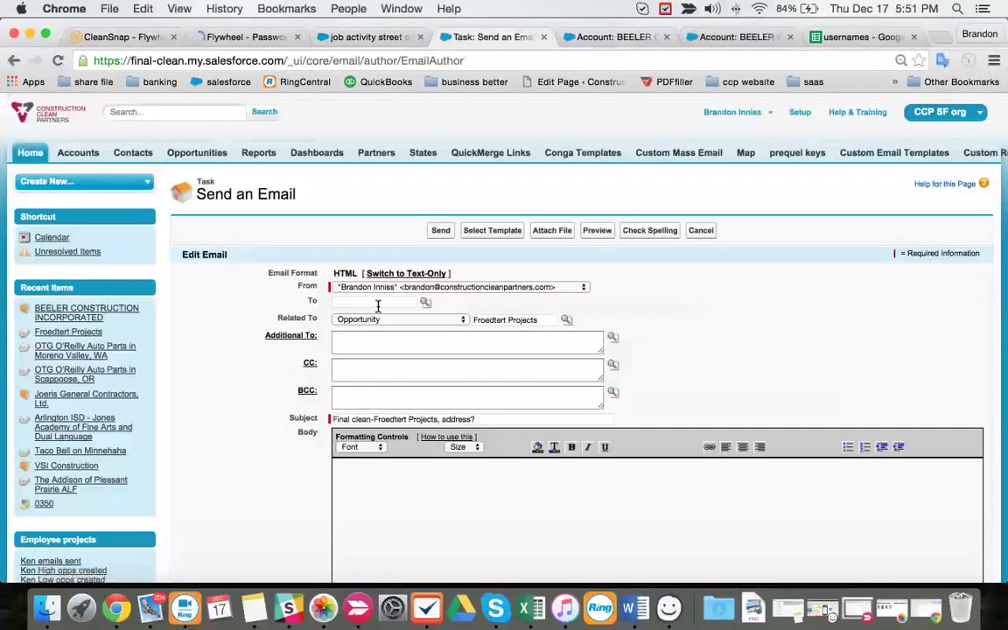
{"action": "left_click", "coordinate": [441, 231]}
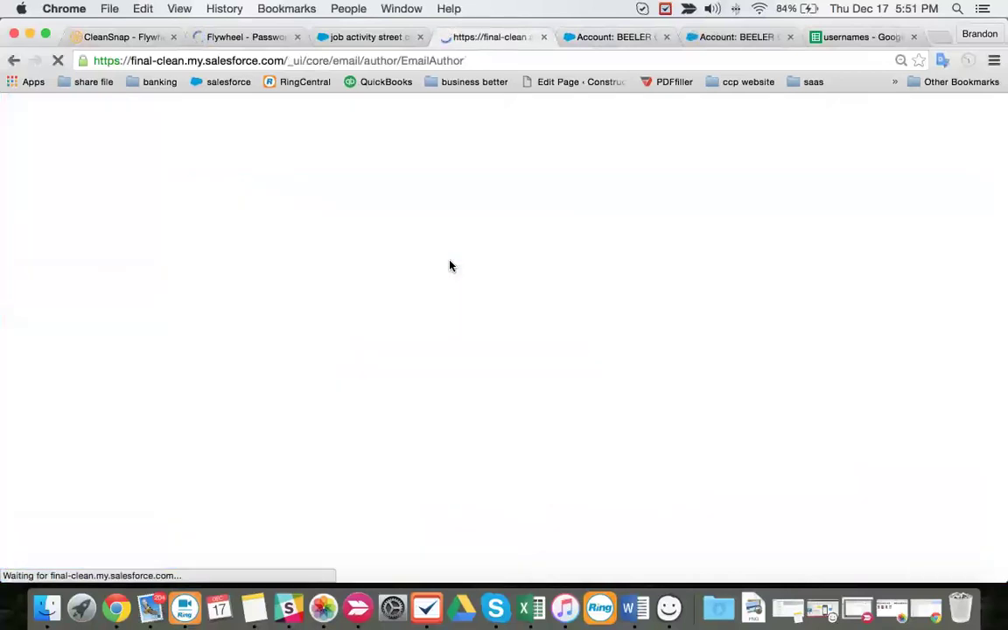
Copy the name of the emailable contact listed just above the previously copied one in the account's contacts
{"action": "left_click", "coordinate": [584, 38]}
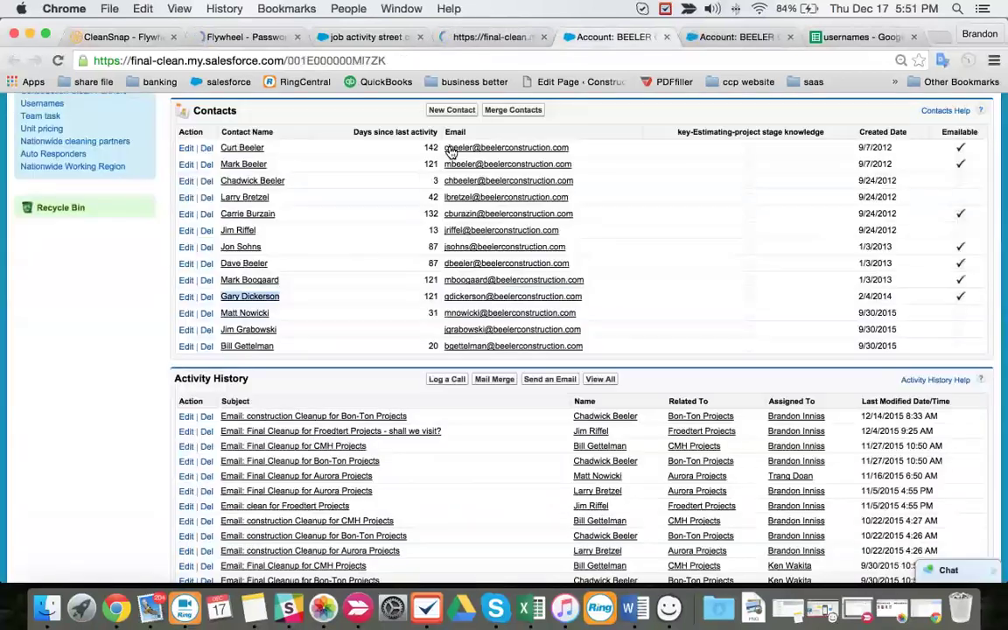
{"action": "right_click", "coordinate": [249, 281]}
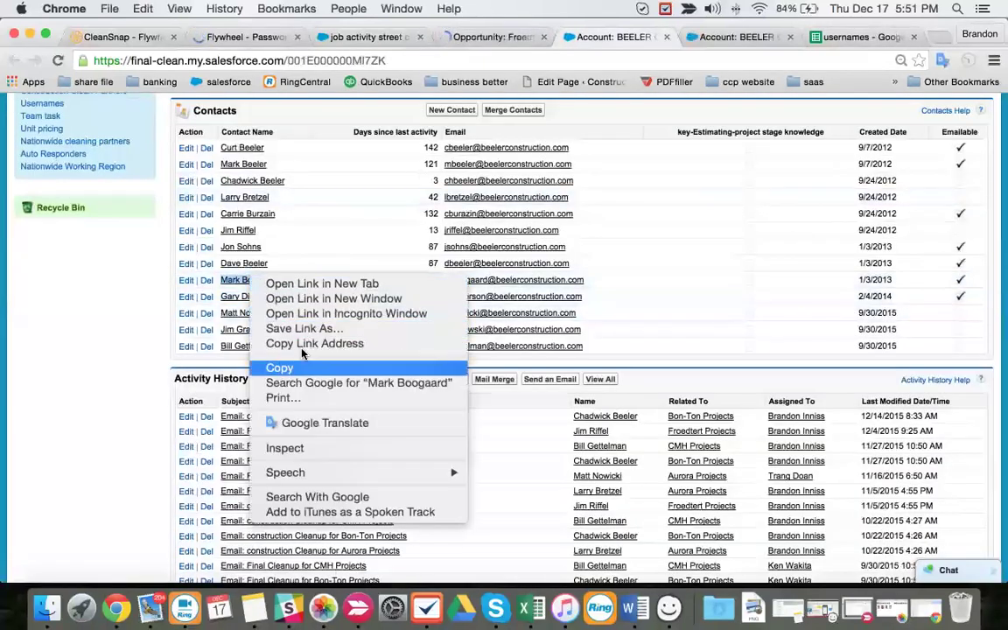
{"action": "left_click", "coordinate": [267, 358]}
Send this second contact an email from the Froedtert Projects opportunity using the "no yes street, no yescity" template
{"action": "key", "text": "ctrl+shift+Tab"}
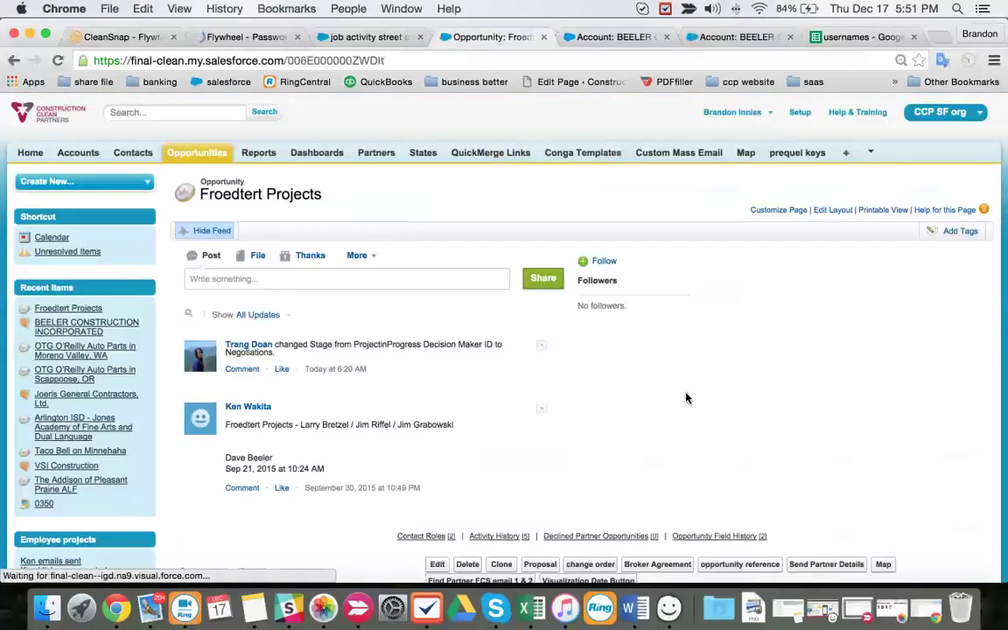
{"action": "scroll", "coordinate": [673, 413], "scroll_direction": "down", "scroll_amount": 15}
{"action": "left_click", "coordinate": [517, 420]}
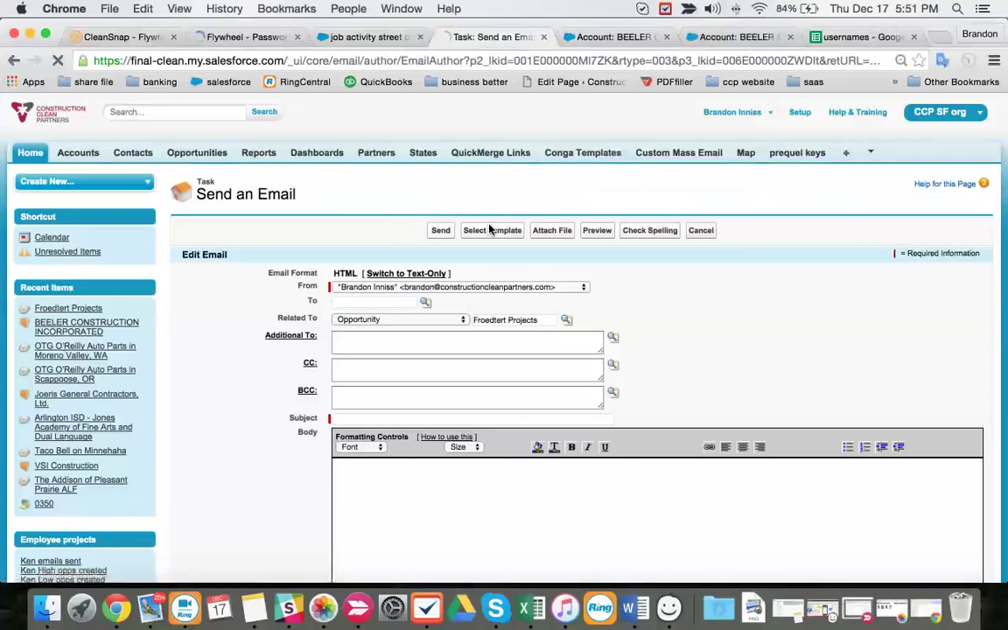
{"action": "left_click", "coordinate": [490, 229]}
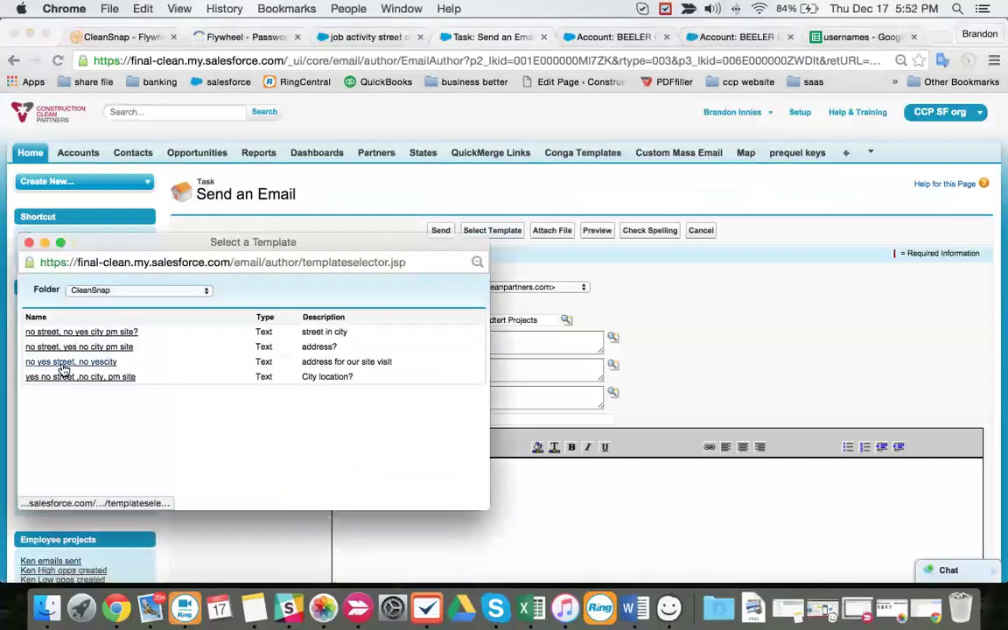
{"action": "left_click", "coordinate": [62, 363]}
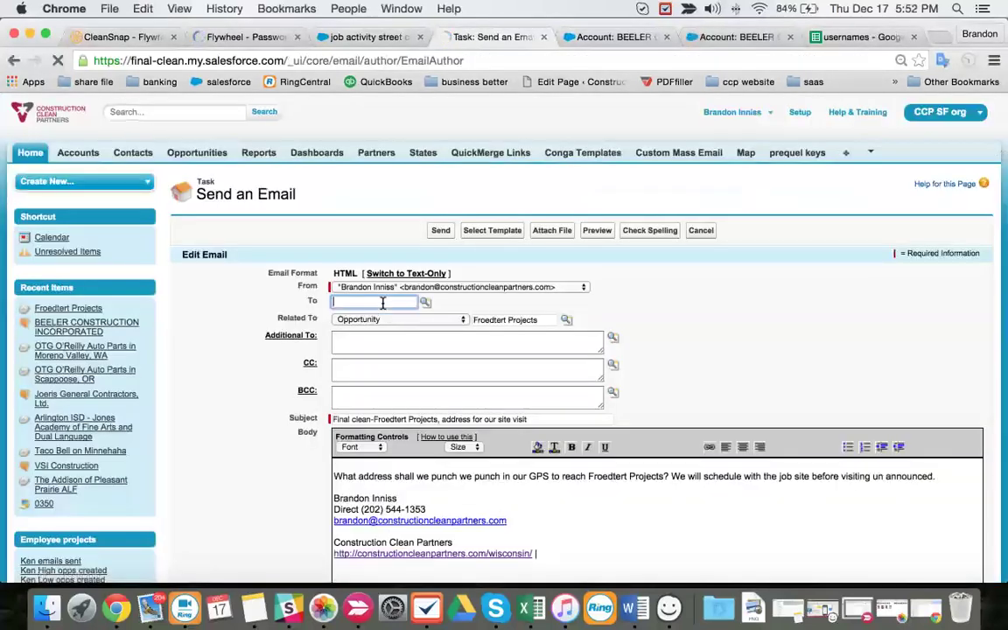
{"action": "left_click", "coordinate": [441, 229]}
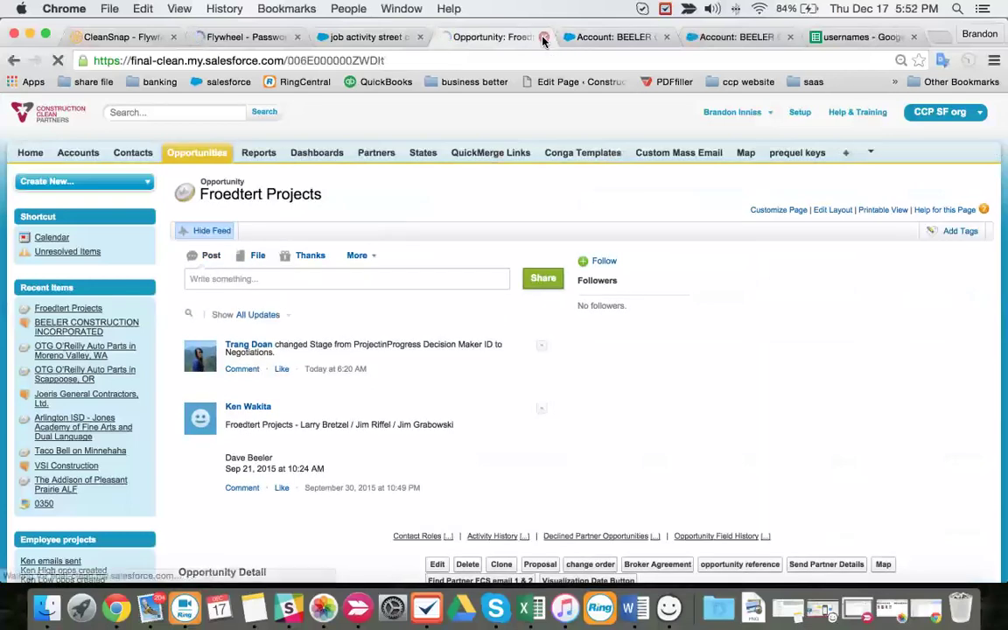
Close the Froedtert Projects opportunity, both Beeler account tabs and the usernames sheet
{"action": "left_click", "coordinate": [543, 41]}
{"action": "left_click", "coordinate": [542, 40]}
{"action": "left_click", "coordinate": [542, 40]}
{"action": "left_click", "coordinate": [574, 38]}
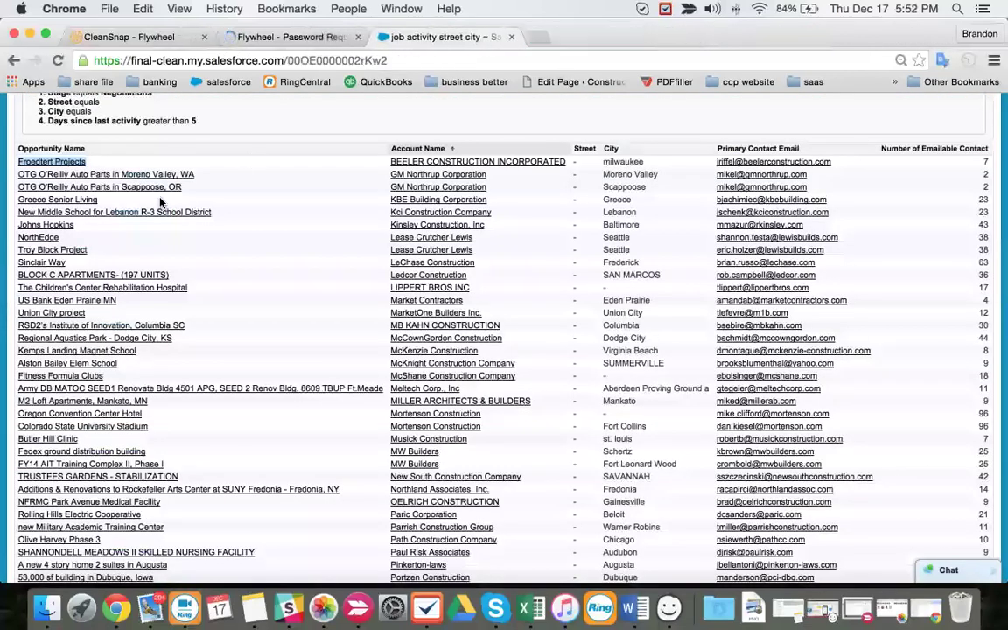
Open the Greece Senior Living and OTG O'Reilly Auto Parts in Moreno Valley, WA opportunities from the report in new tabs
{"action": "right_click", "coordinate": [56, 203]}
{"action": "left_click", "coordinate": [88, 182]}
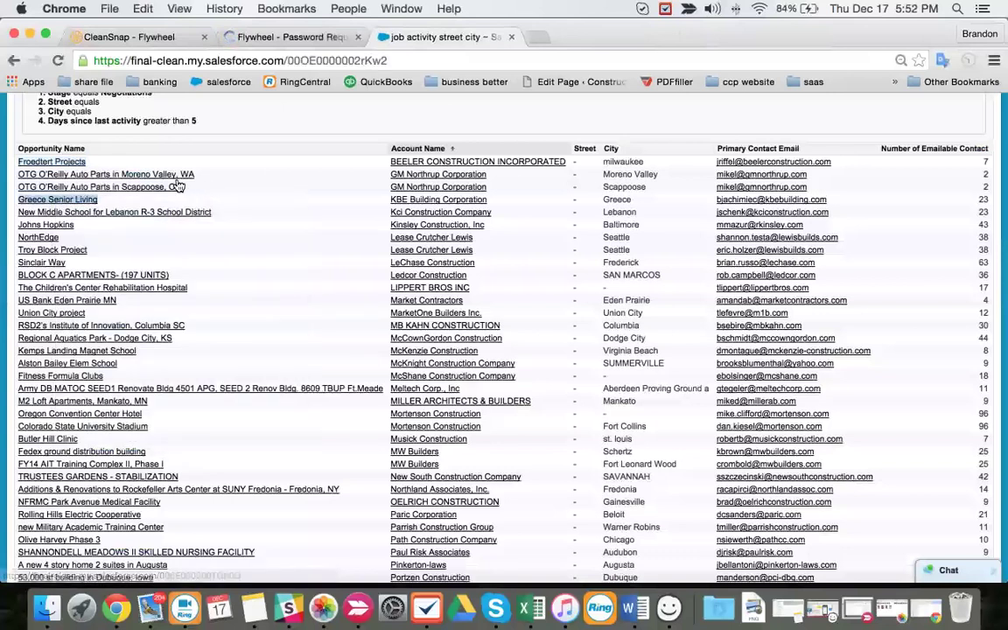
{"action": "right_click", "coordinate": [91, 175]}
{"action": "left_click", "coordinate": [123, 177]}
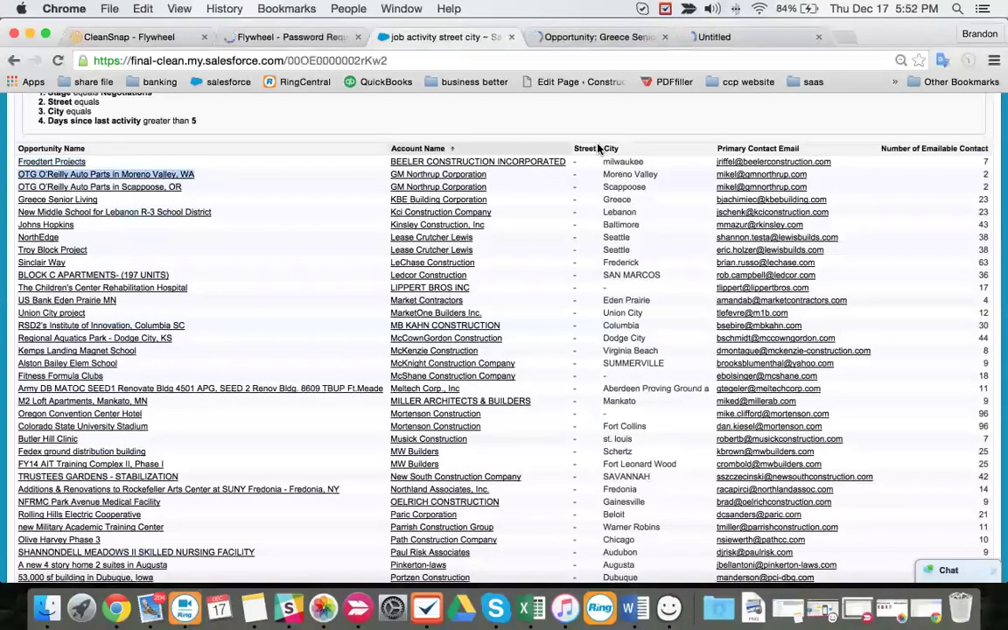
Review the location, contact roles and activity history of the OTG O'Reilly Auto Parts in Moreno Valley, WA opportunity
{"action": "left_click", "coordinate": [709, 37]}
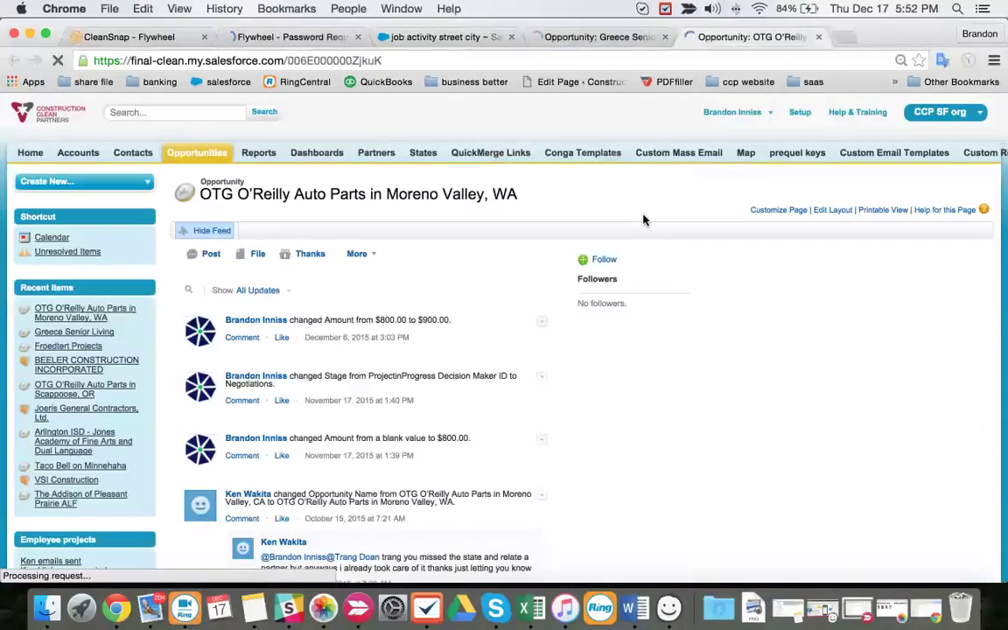
{"action": "scroll", "coordinate": [567, 338], "scroll_direction": "down", "scroll_amount": 10}
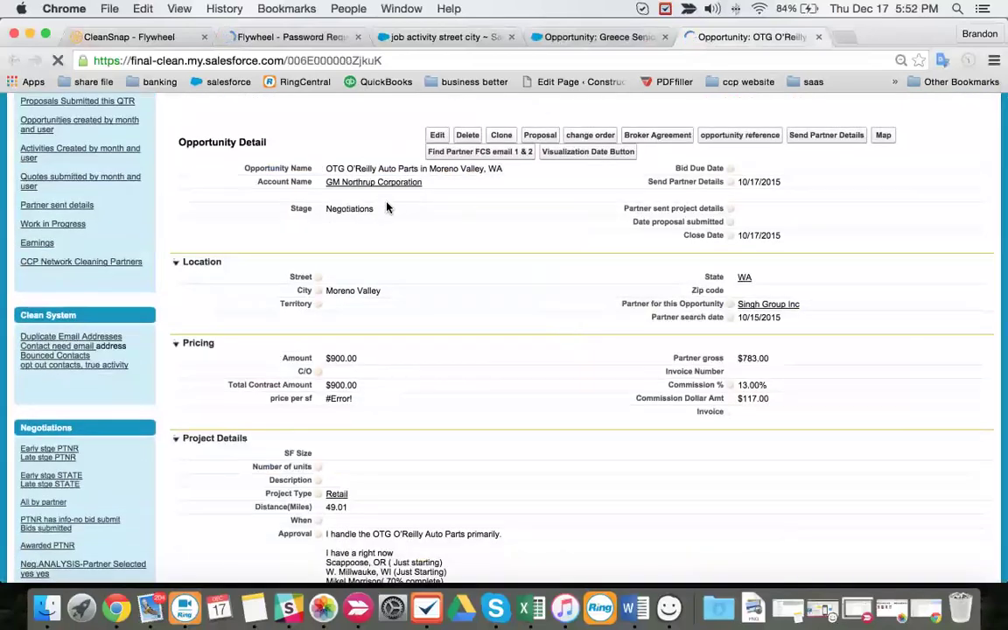
{"action": "scroll", "coordinate": [398, 328], "scroll_direction": "down", "scroll_amount": 10}
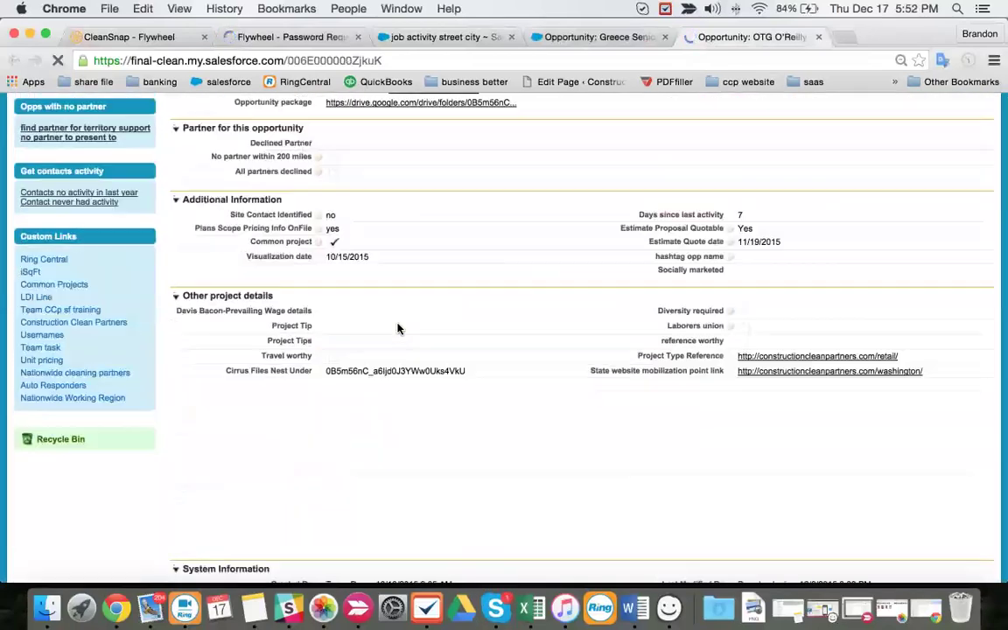
{"action": "scroll", "coordinate": [398, 328], "scroll_direction": "down", "scroll_amount": 10}
{"action": "scroll", "coordinate": [796, 319], "scroll_direction": "up", "scroll_amount": 3}
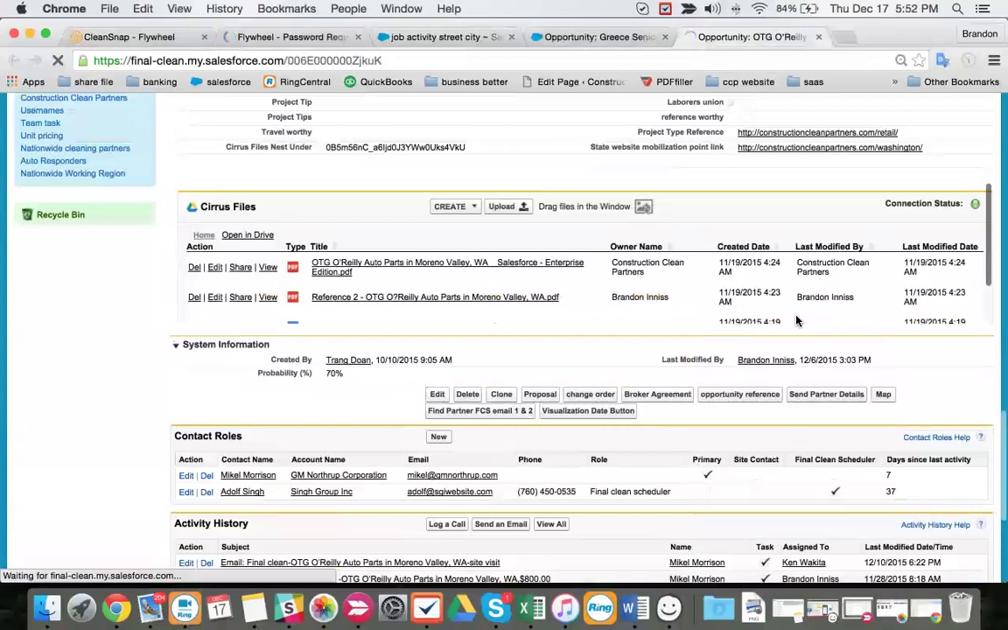
{"action": "scroll", "coordinate": [796, 321], "scroll_direction": "down", "scroll_amount": 4}
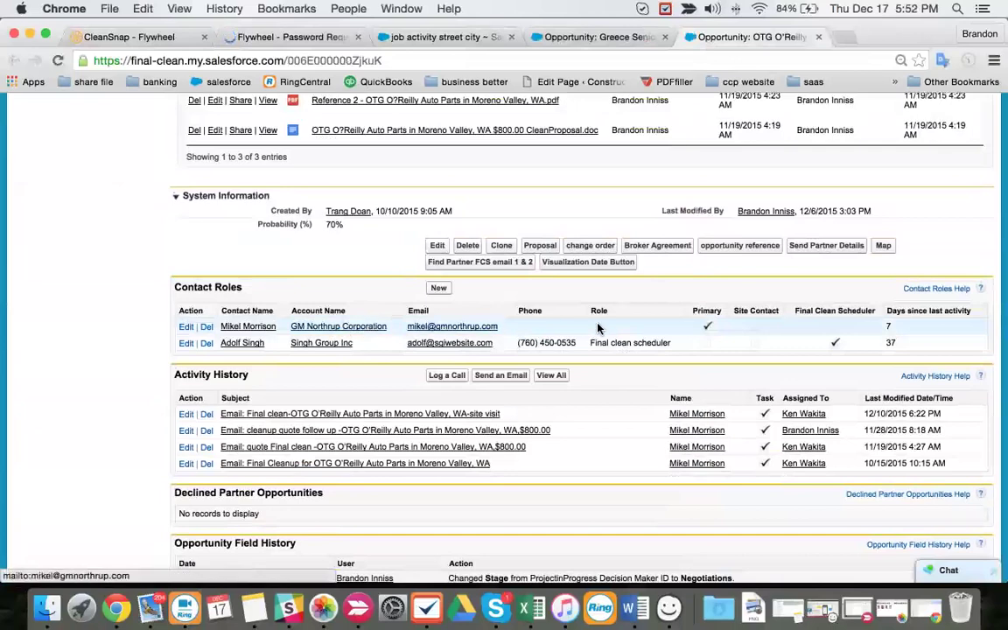
{"action": "scroll", "coordinate": [598, 328], "scroll_direction": "up", "scroll_amount": 10}
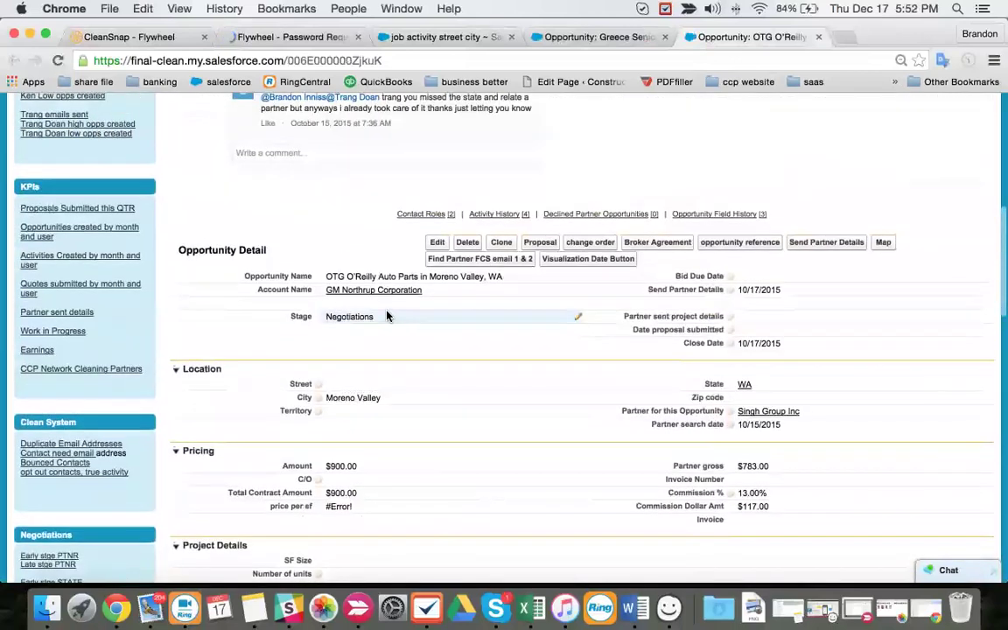
Open the GM Northrup Corporation account in a new tab and check its contacts' last activity and emailable status
{"action": "right_click", "coordinate": [384, 283]}
{"action": "left_click", "coordinate": [389, 298]}
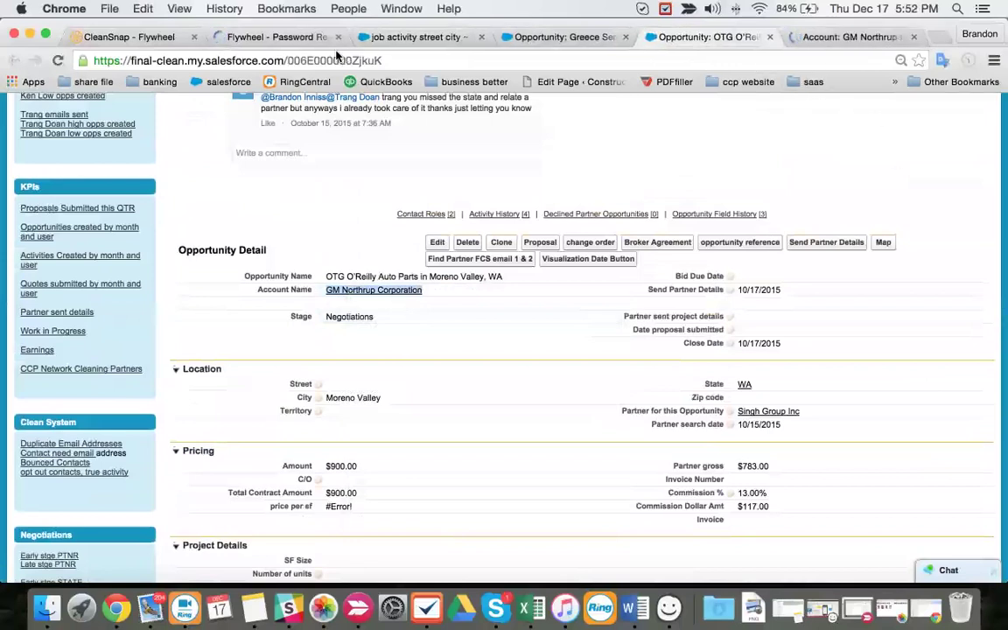
{"action": "left_click", "coordinate": [809, 37]}
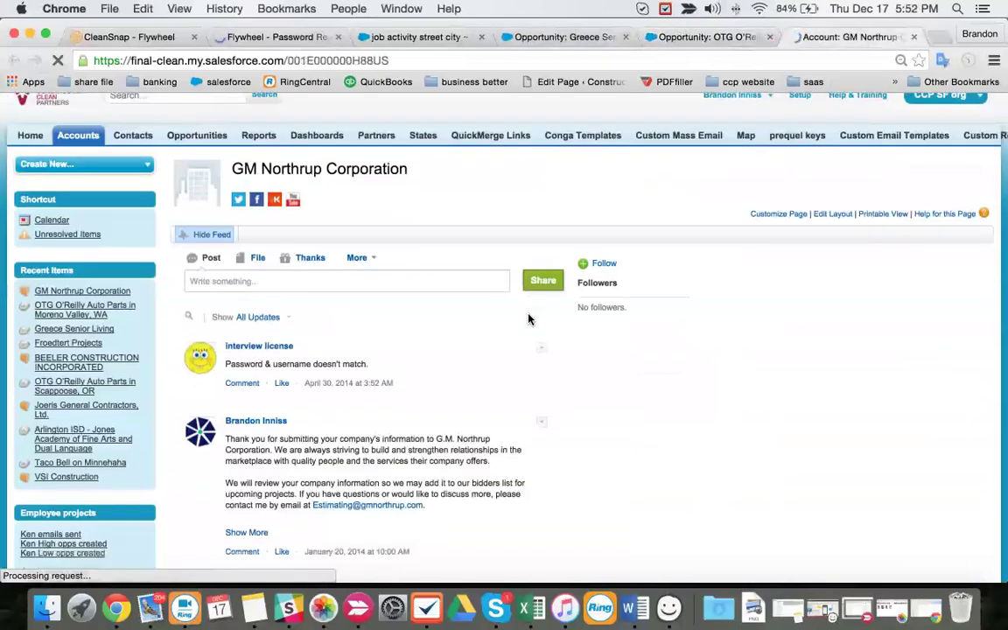
{"action": "scroll", "coordinate": [528, 319], "scroll_direction": "down", "scroll_amount": 5}
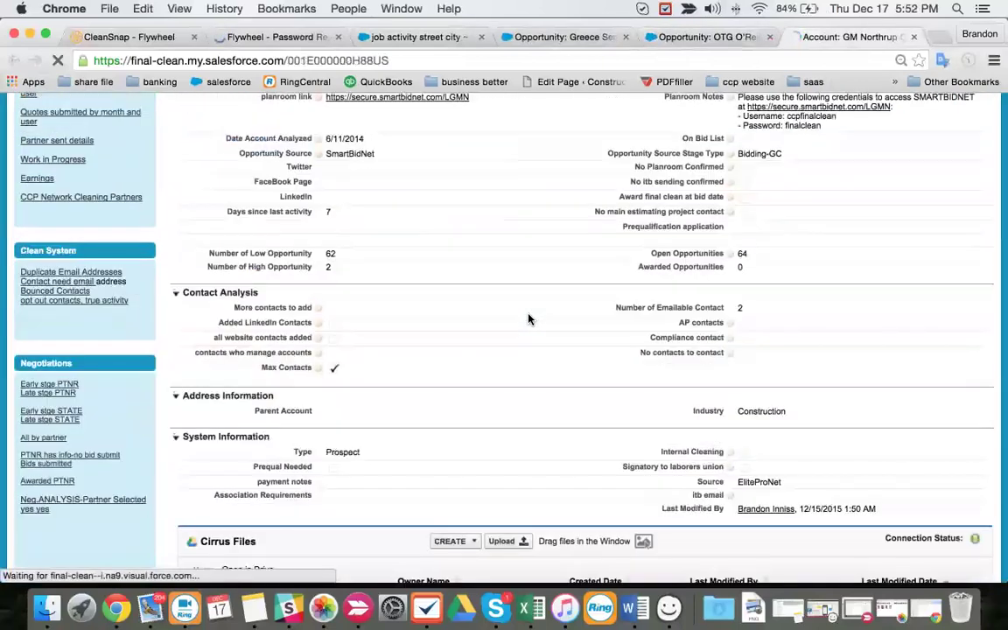
{"action": "scroll", "coordinate": [757, 326], "scroll_direction": "down", "scroll_amount": 15}
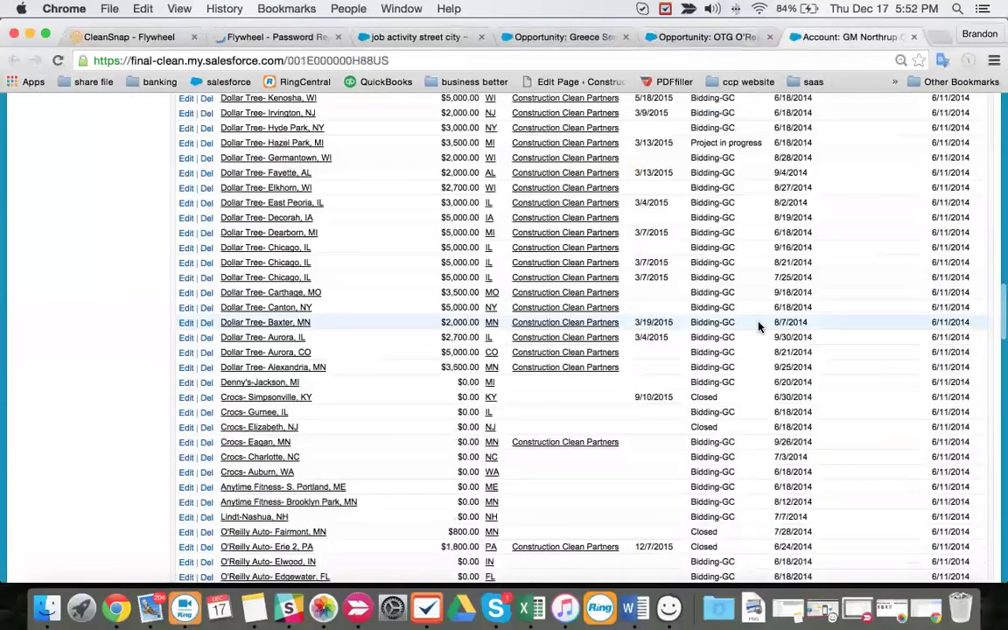
{"action": "scroll", "coordinate": [757, 327], "scroll_direction": "down", "scroll_amount": 10}
{"action": "scroll", "coordinate": [702, 281], "scroll_direction": "up", "scroll_amount": 2}
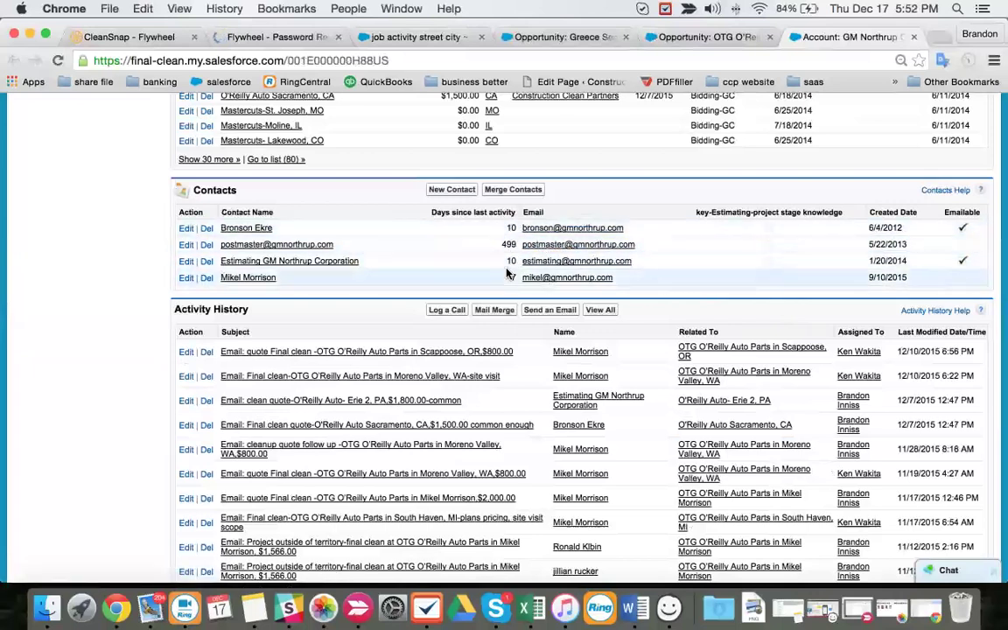
Switch to the Greece Senior Living opportunity and close the Moreno Valley opportunity and GM Northrup account tabs
{"action": "left_click", "coordinate": [564, 39]}
{"action": "right_click", "coordinate": [564, 39]}
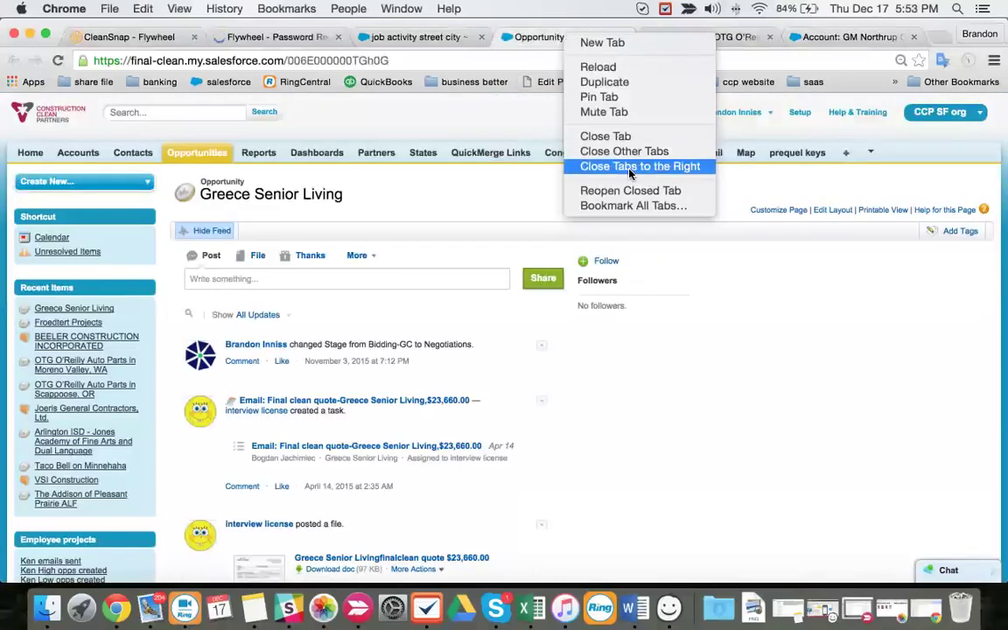
{"action": "left_click", "coordinate": [625, 164]}
Check Greece Senior Living's project details and contact roles, and copy the name of the KBE Building Corporation contact without recorded activity
{"action": "scroll", "coordinate": [452, 294], "scroll_direction": "down", "scroll_amount": 5}
{"action": "scroll", "coordinate": [453, 294], "scroll_direction": "down", "scroll_amount": 10}
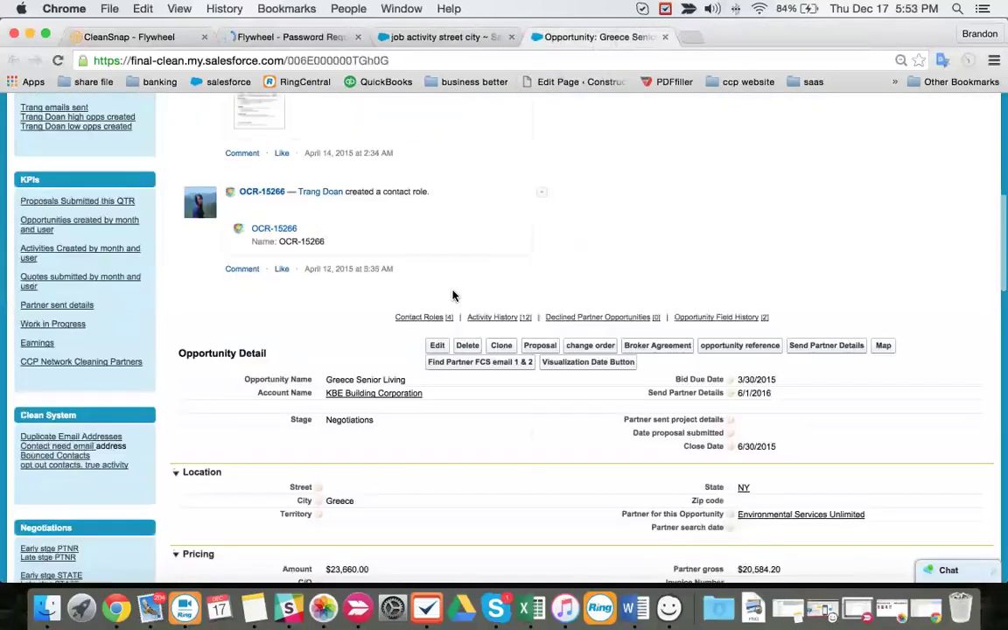
{"action": "scroll", "coordinate": [453, 294], "scroll_direction": "down", "scroll_amount": 12}
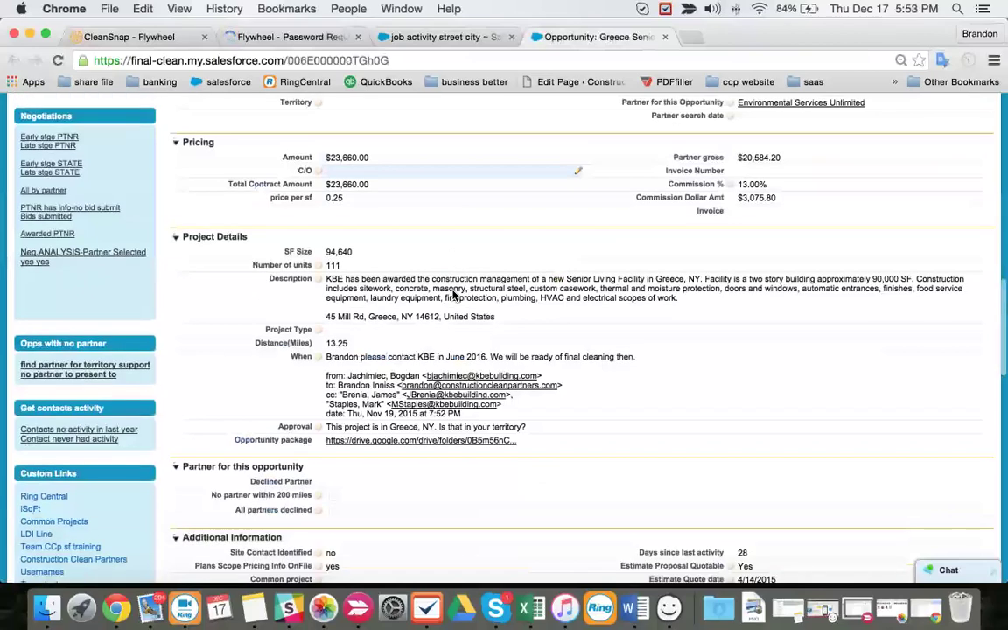
{"action": "scroll", "coordinate": [453, 296], "scroll_direction": "down", "scroll_amount": 3}
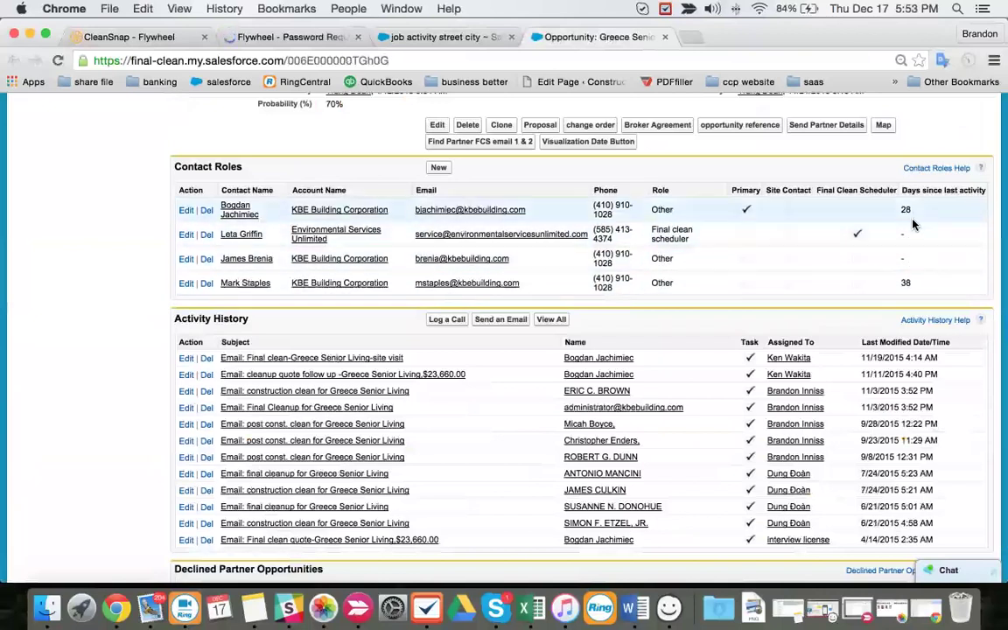
{"action": "right_click", "coordinate": [256, 260]}
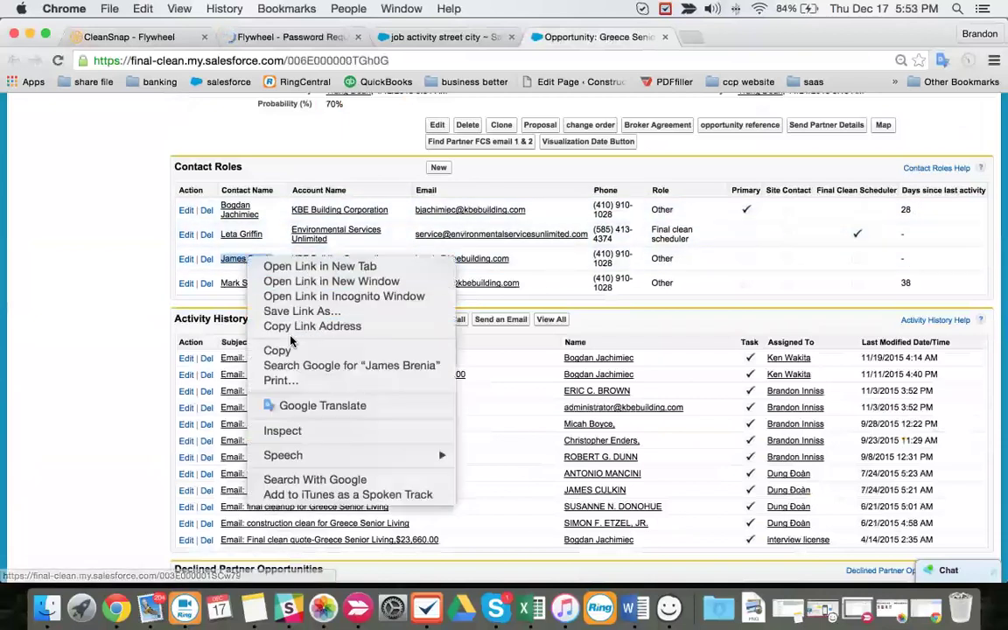
{"action": "left_click", "coordinate": [278, 351]}
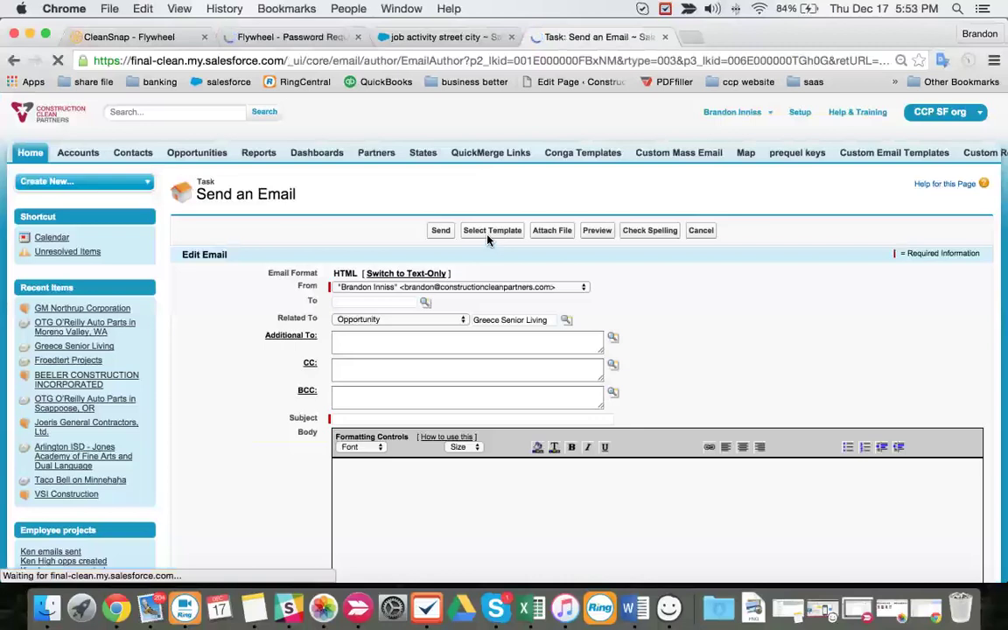
Send the copied contact an email from Greece Senior Living using the "no street, no yes city pm site?" template
{"action": "left_click", "coordinate": [487, 235]}
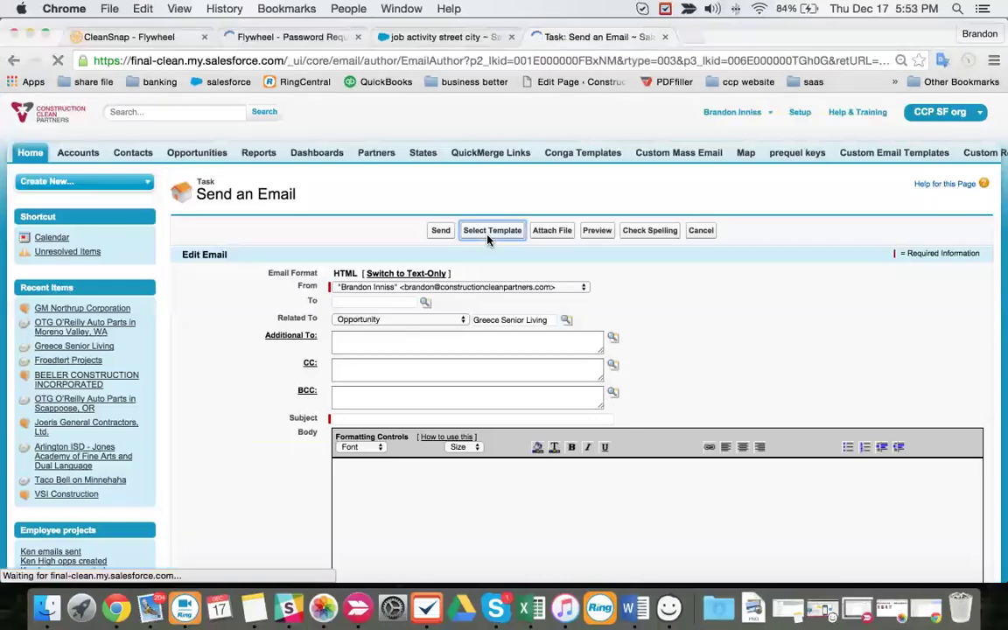
{"action": "left_click", "coordinate": [61, 343]}
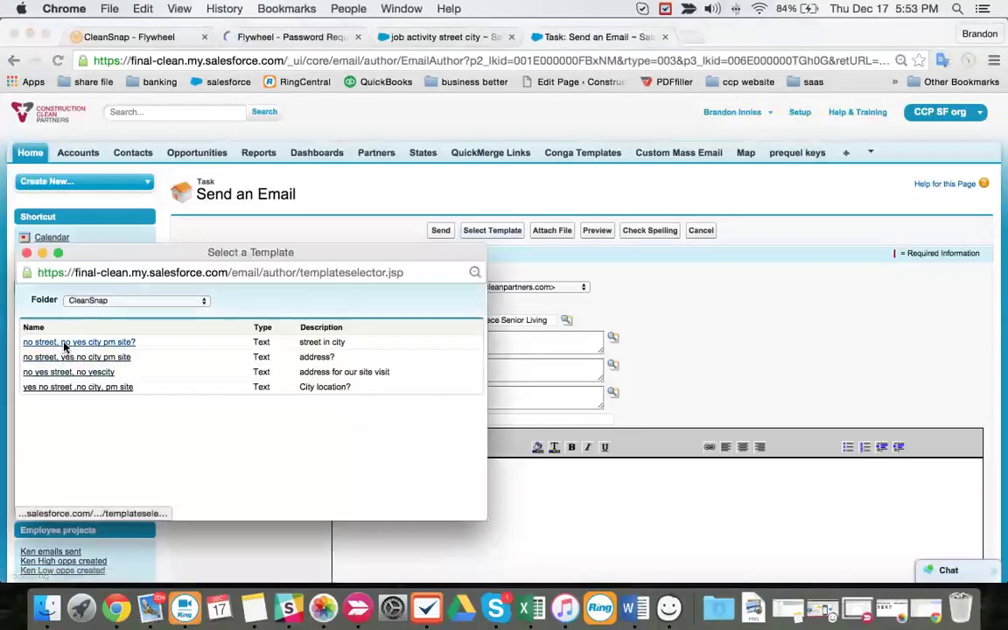
{"action": "left_click", "coordinate": [440, 232]}
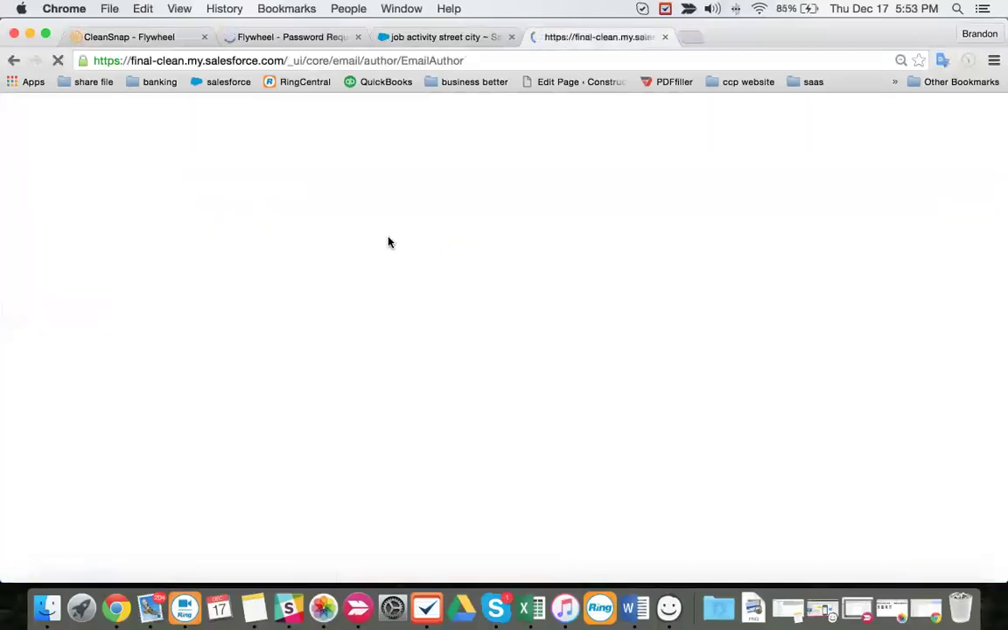
Recheck the opportunity in the report and copy the name of the last KBE Building Corporation contact in Greece Senior Living's contact roles
{"action": "scroll", "coordinate": [482, 304], "scroll_direction": "down", "scroll_amount": 10}
{"action": "scroll", "coordinate": [482, 303], "scroll_direction": "down", "scroll_amount": 15}
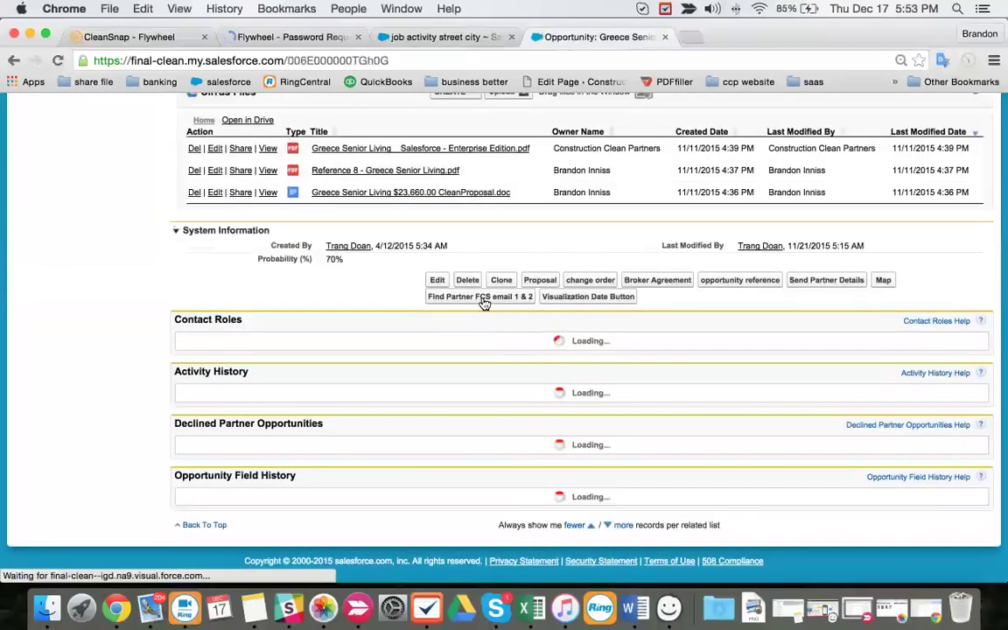
{"action": "left_click", "coordinate": [469, 43]}
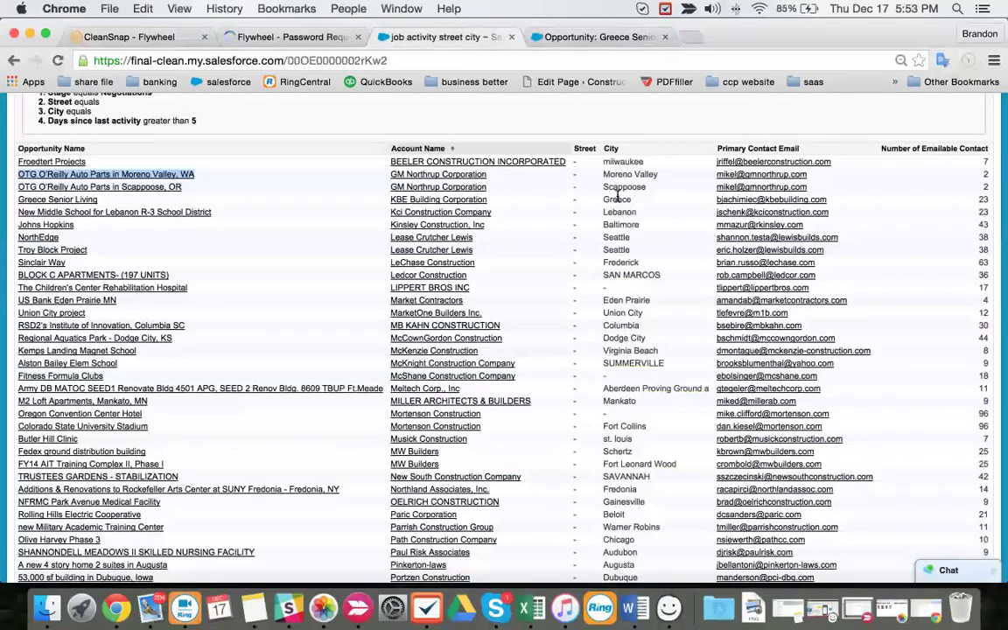
{"action": "left_click", "coordinate": [586, 40]}
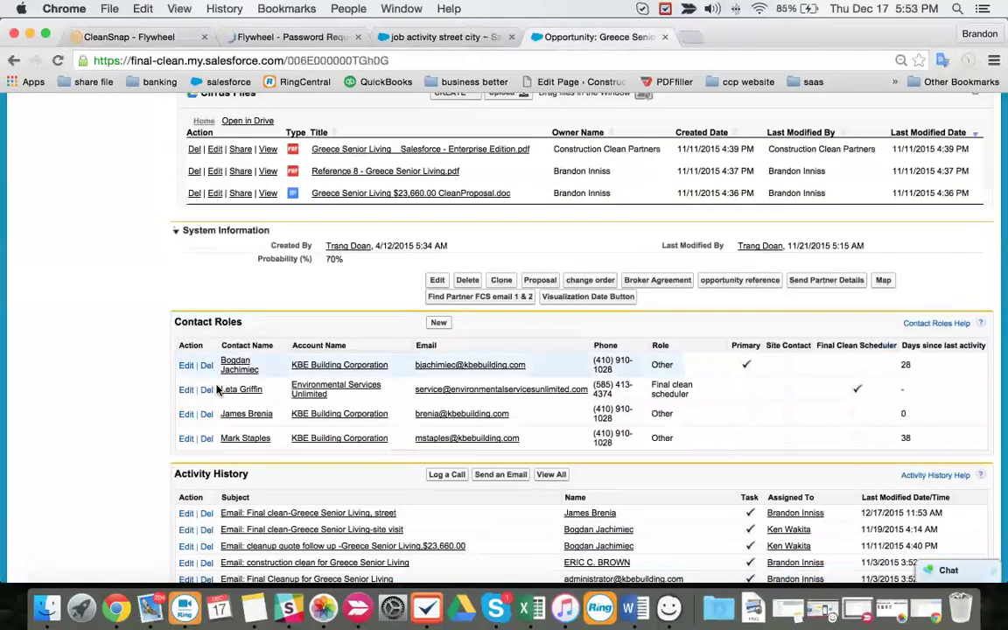
{"action": "left_click_drag", "start_coordinate": [221, 438], "coordinate": [273, 438]}
{"action": "right_click", "coordinate": [254, 437]}
{"action": "left_click", "coordinate": [286, 430]}
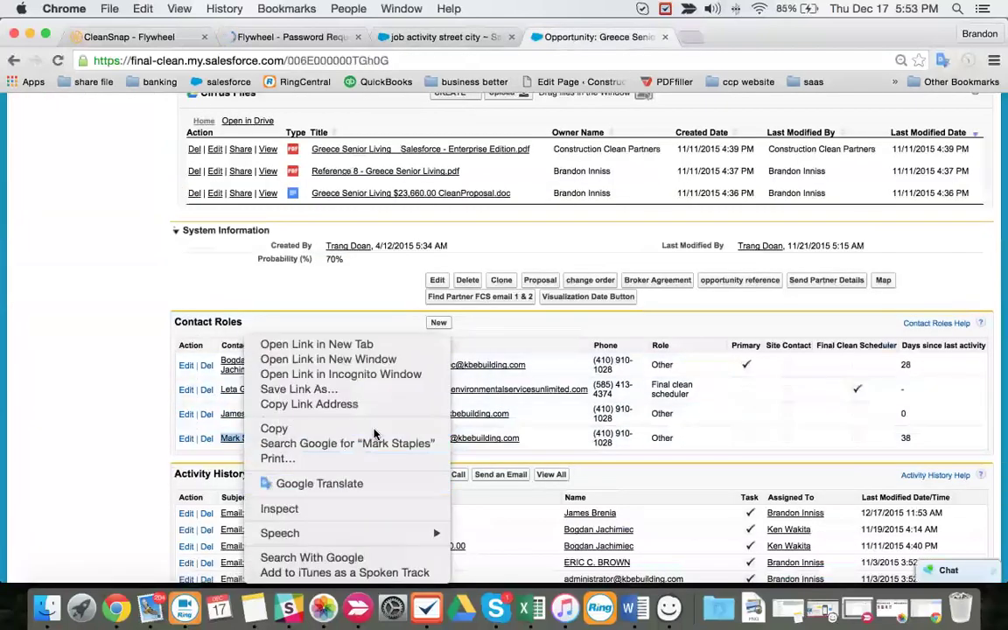
Send this second KBE contact an email from Greece Senior Living using the "no street, yes no city pm site" template
{"action": "left_click", "coordinate": [494, 476]}
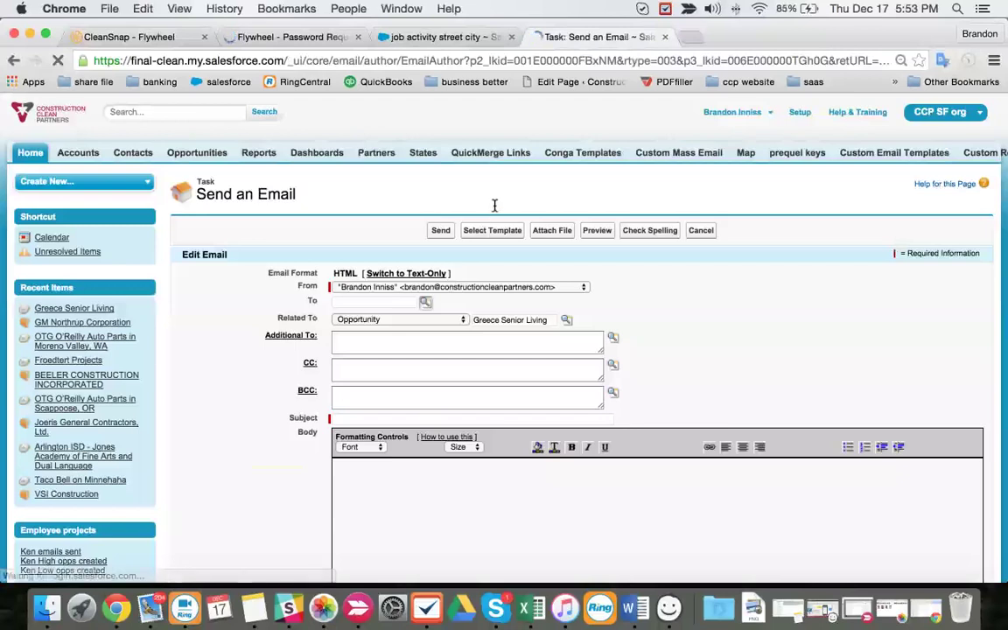
{"action": "left_click", "coordinate": [492, 231]}
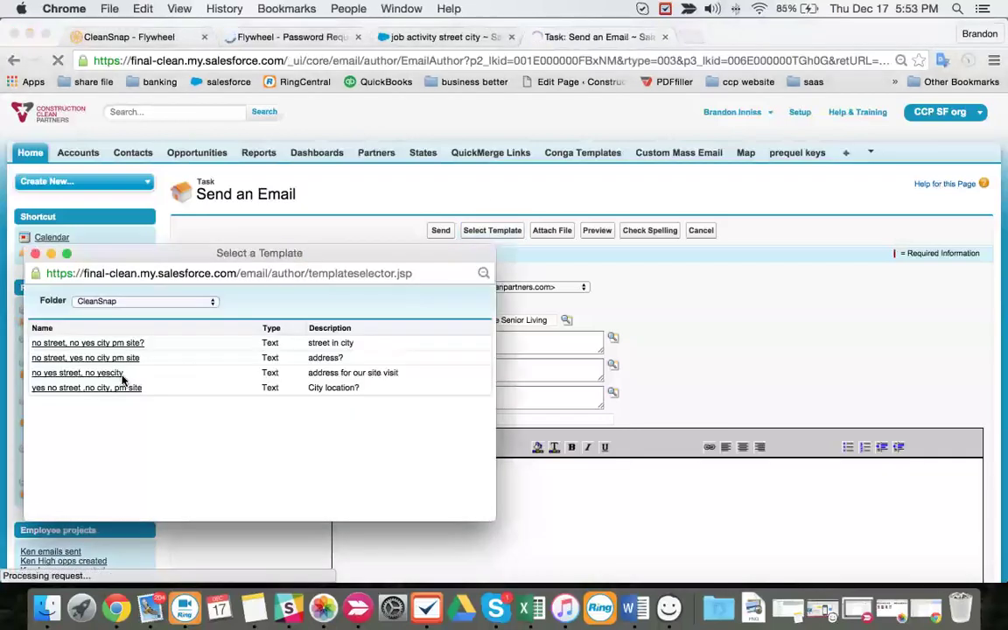
{"action": "left_click", "coordinate": [107, 357]}
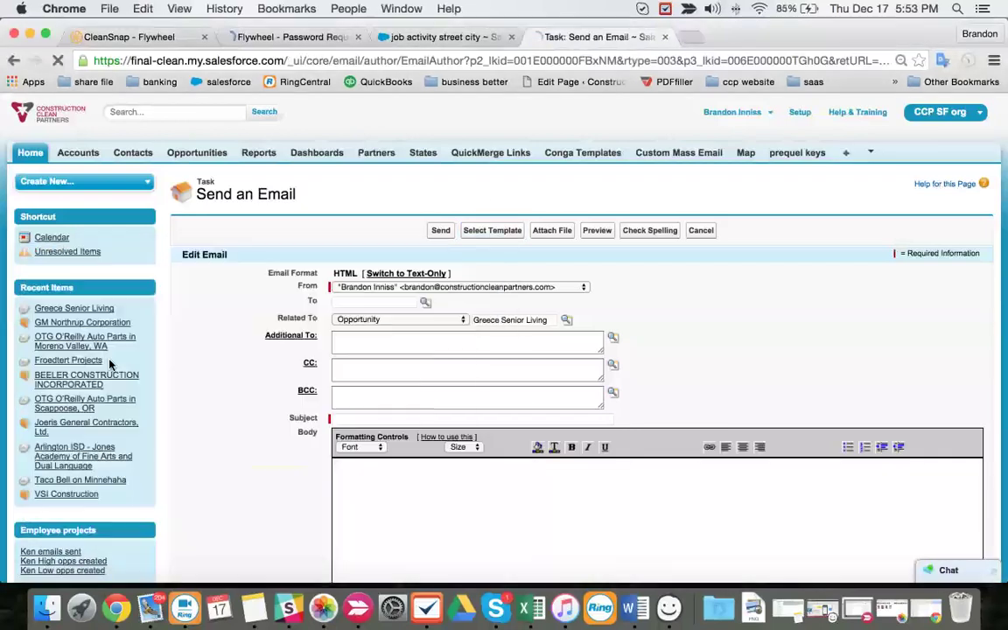
{"action": "left_click", "coordinate": [340, 303]}
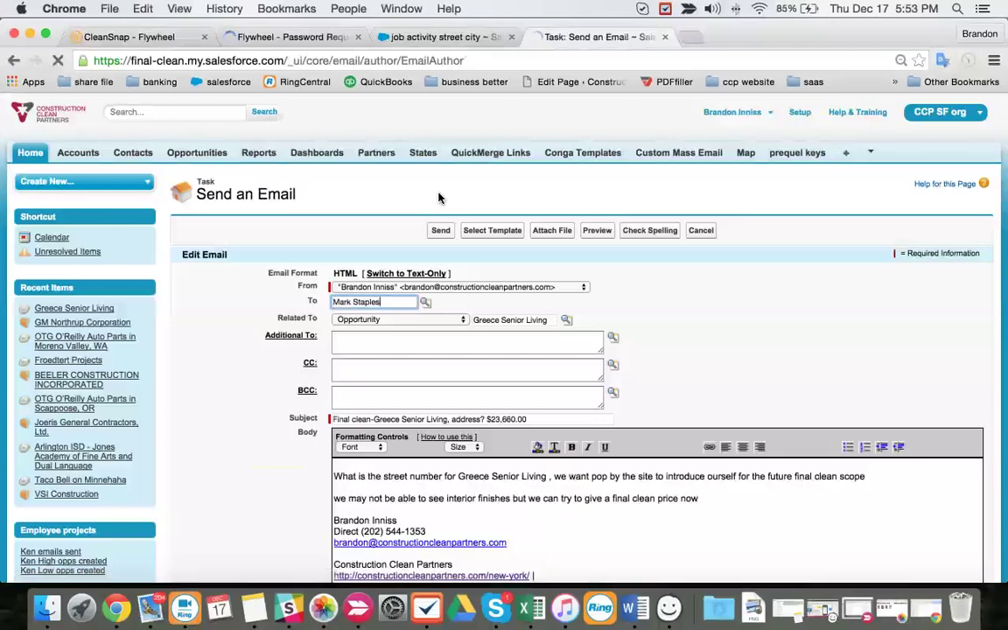
{"action": "left_click", "coordinate": [440, 230]}
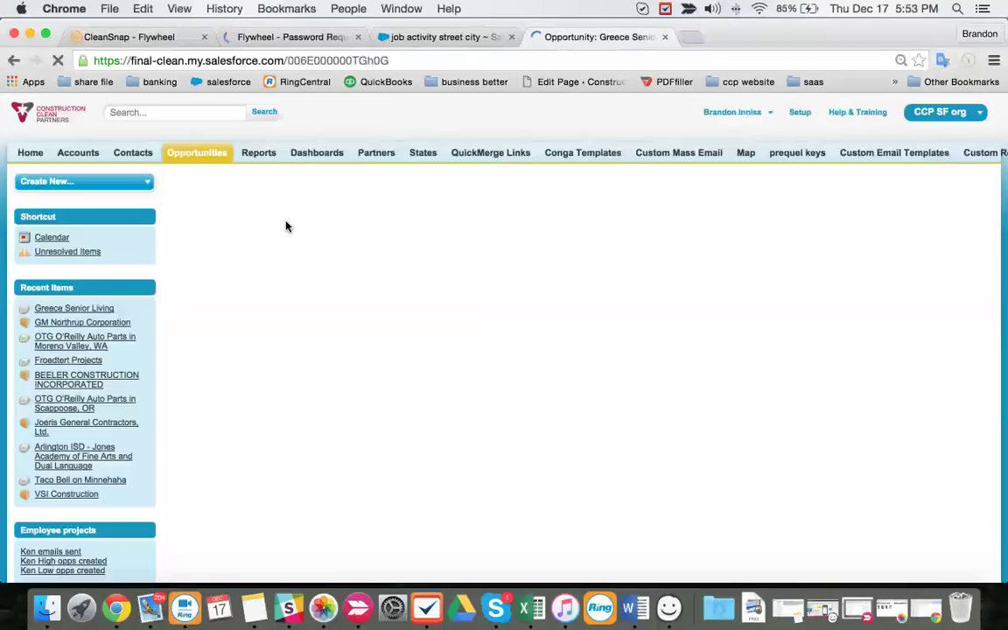
Open the KBE Building Corporation account from the Greece Senior Living opportunity in a new tab
{"action": "scroll", "coordinate": [513, 225], "scroll_direction": "down", "scroll_amount": 5}
{"action": "scroll", "coordinate": [513, 226], "scroll_direction": "down", "scroll_amount": 5}
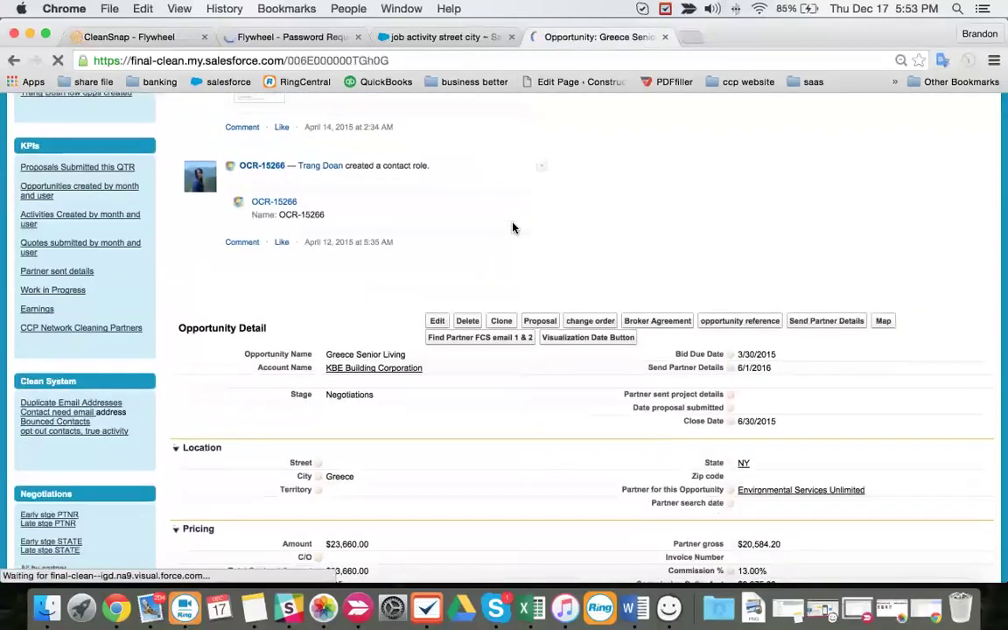
{"action": "right_click", "coordinate": [396, 154]}
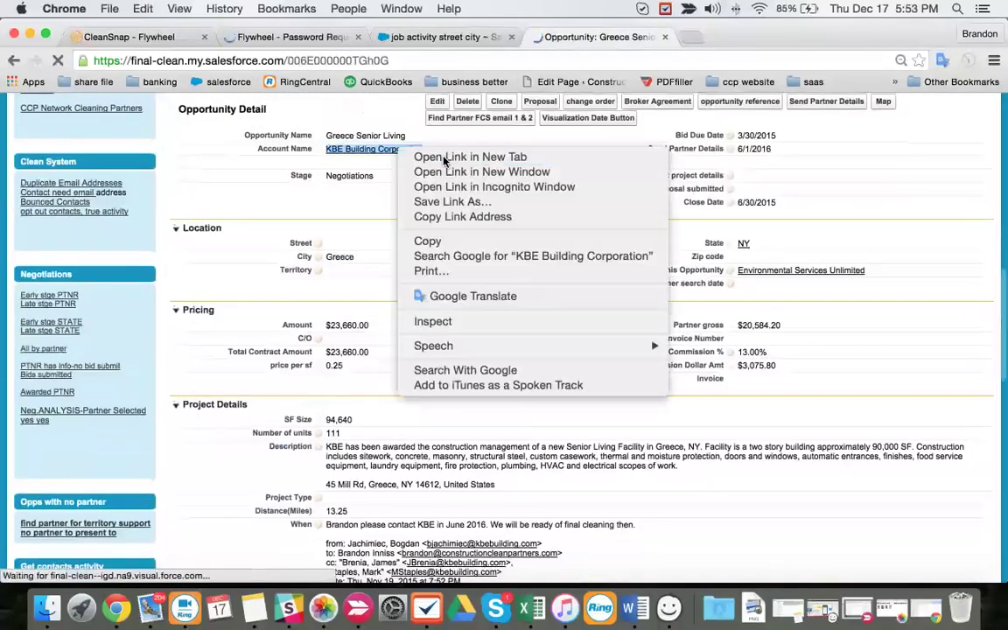
{"action": "left_click", "coordinate": [443, 154]}
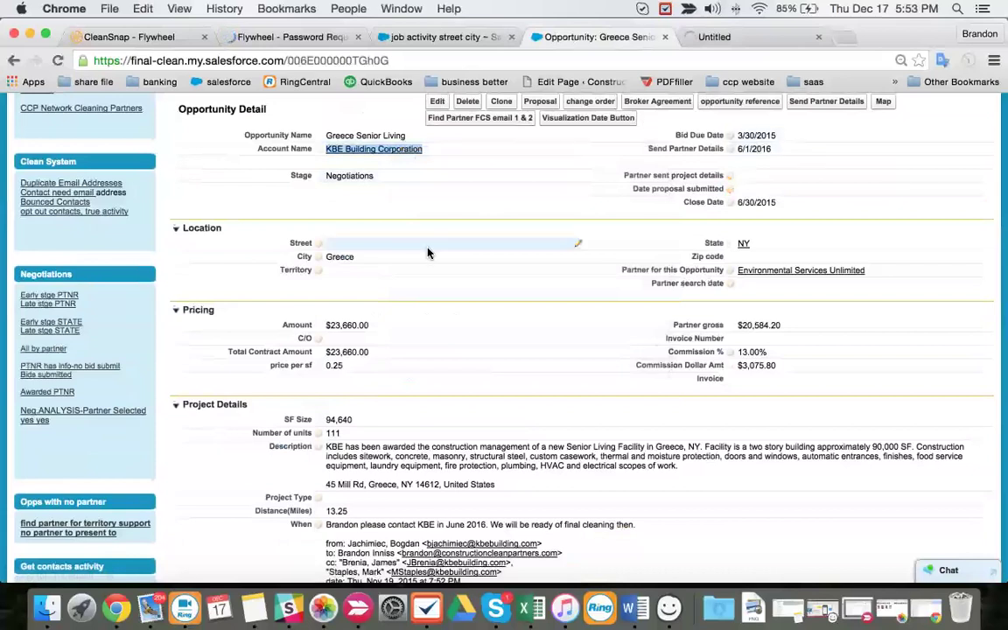
Copy the name of the emailable KBE Building Corporation contact listed just above the administrator entry in the account's contacts
{"action": "left_click", "coordinate": [425, 36]}
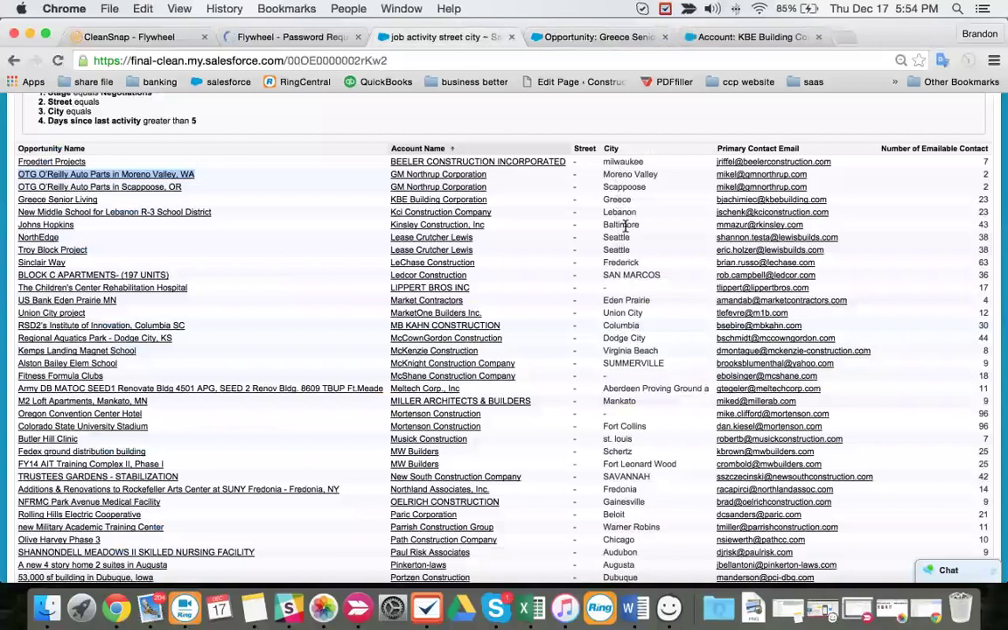
{"action": "left_click", "coordinate": [710, 37]}
{"action": "scroll", "coordinate": [325, 340], "scroll_direction": "down", "scroll_amount": 15}
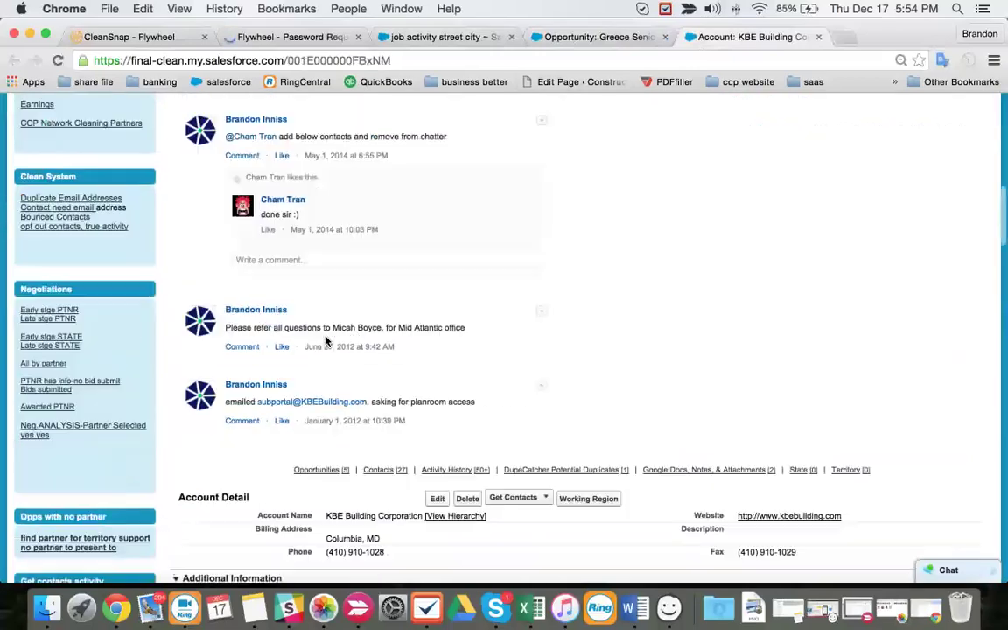
{"action": "scroll", "coordinate": [325, 340], "scroll_direction": "down", "scroll_amount": 10}
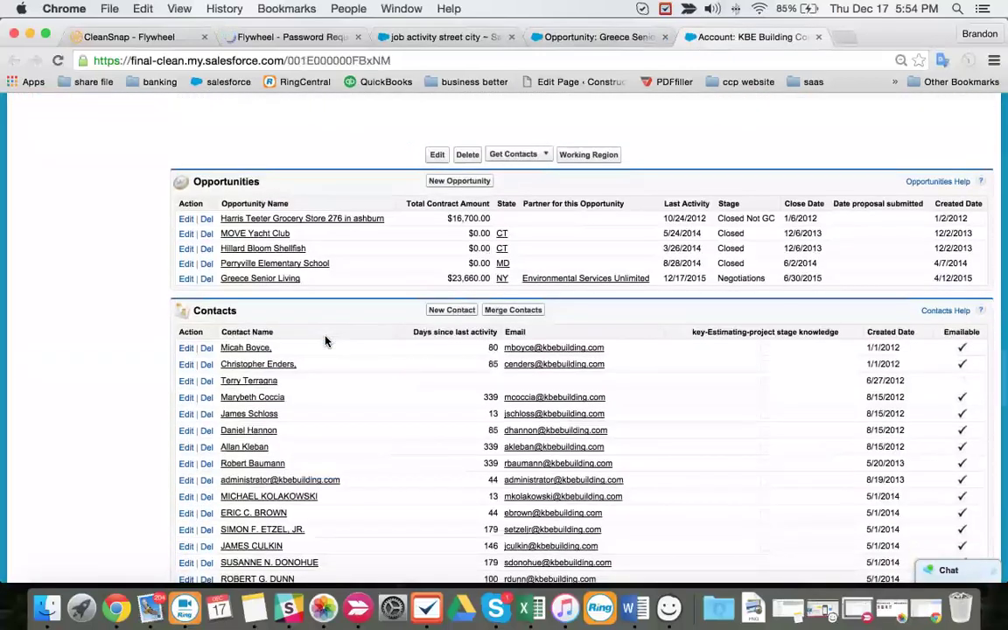
{"action": "scroll", "coordinate": [326, 340], "scroll_direction": "down", "scroll_amount": 5}
{"action": "scroll", "coordinate": [342, 311], "scroll_direction": "up", "scroll_amount": 1}
{"action": "scroll", "coordinate": [300, 272], "scroll_direction": "down", "scroll_amount": 1}
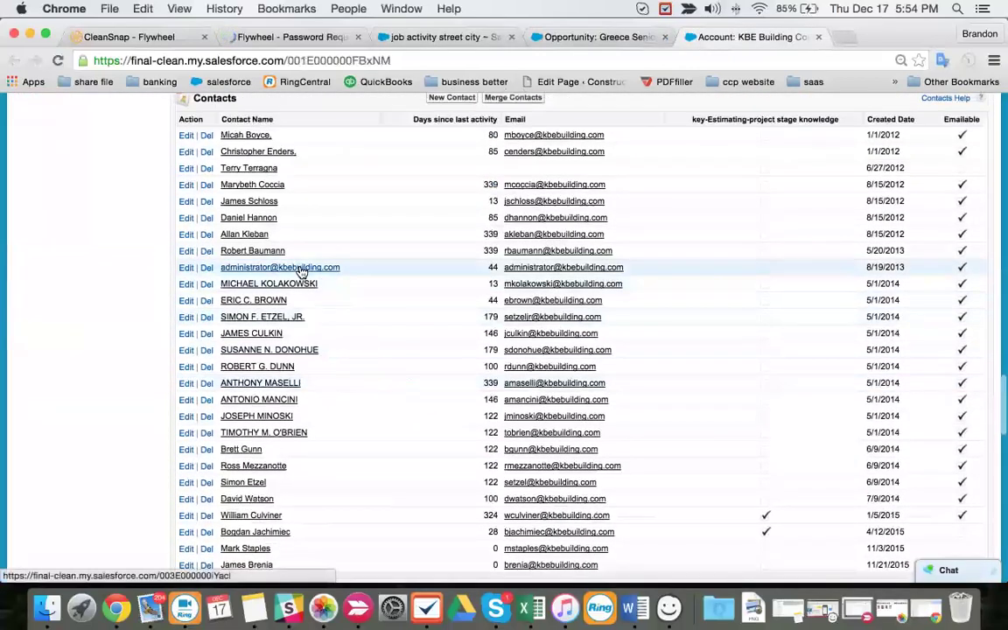
{"action": "right_click", "coordinate": [262, 250]}
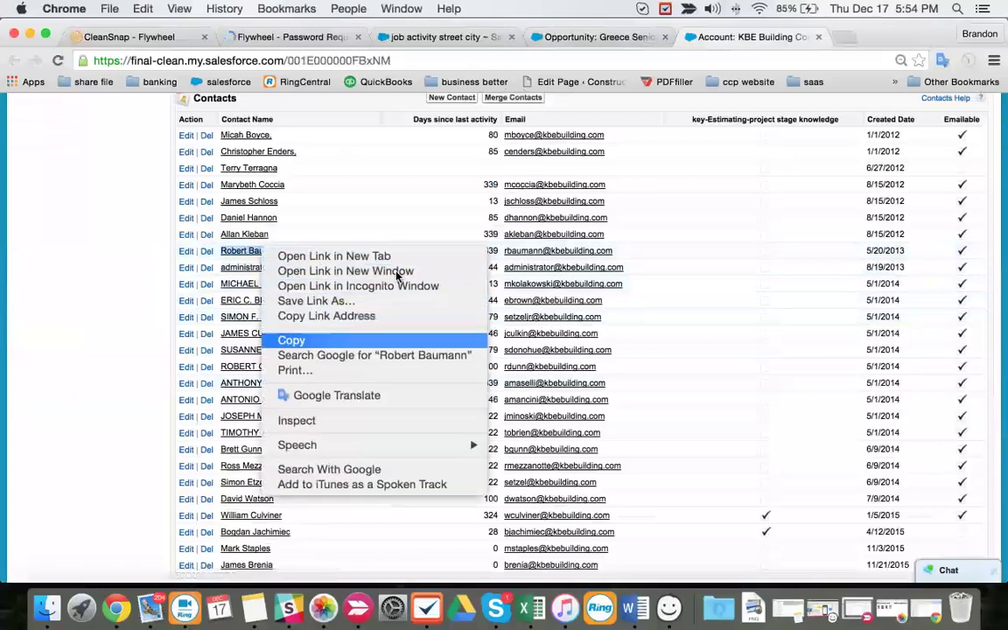
Send the copied KBE contact an email from Greece Senior Living using the "no yes street, no yescity" template
{"action": "left_click", "coordinate": [490, 35]}
{"action": "left_click", "coordinate": [577, 37]}
{"action": "scroll", "coordinate": [446, 271], "scroll_direction": "down", "scroll_amount": 15}
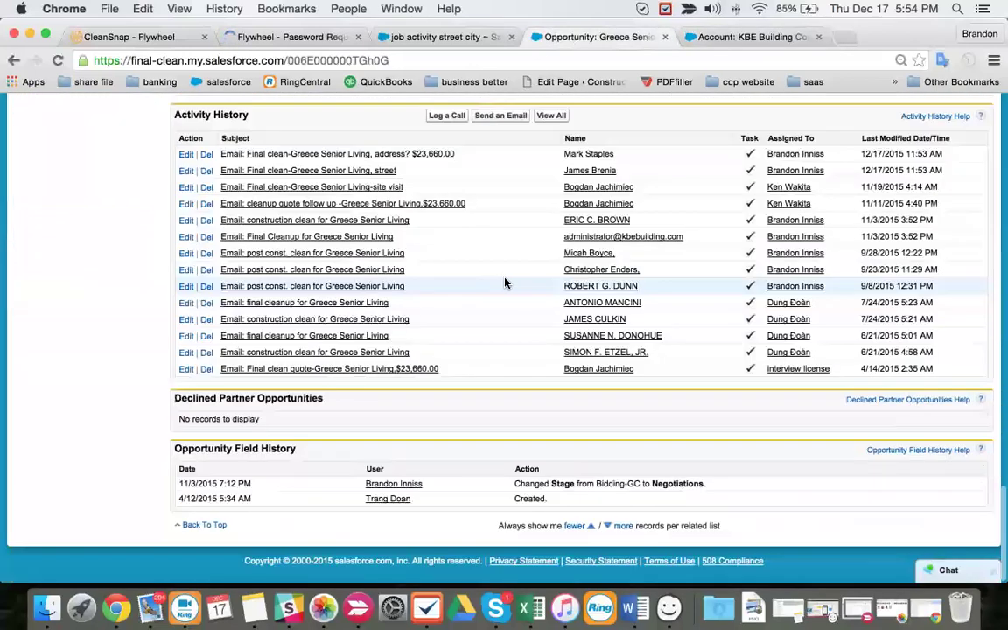
{"action": "left_click", "coordinate": [500, 114]}
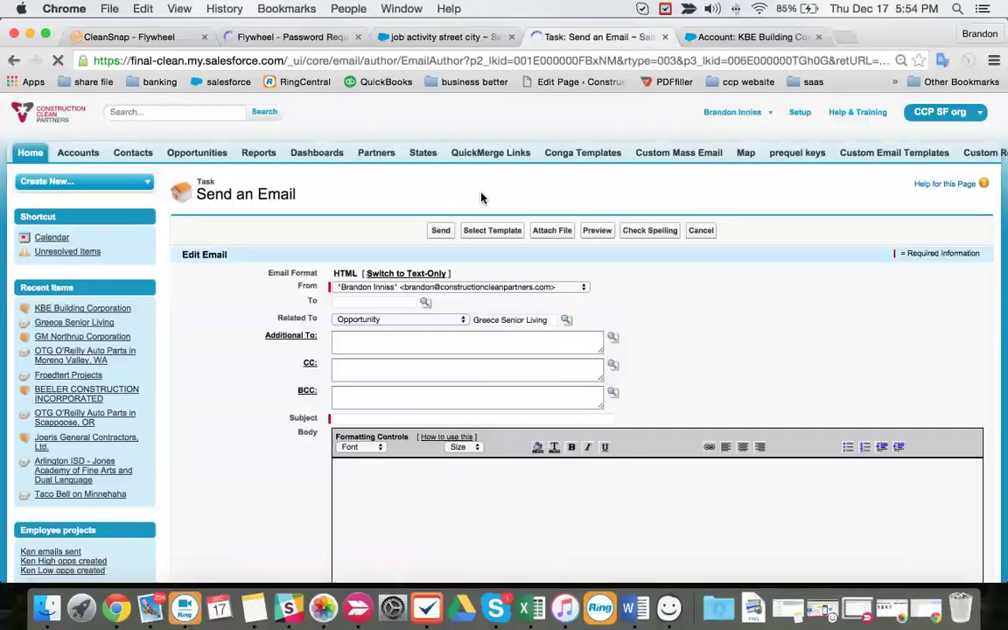
{"action": "left_click", "coordinate": [484, 229]}
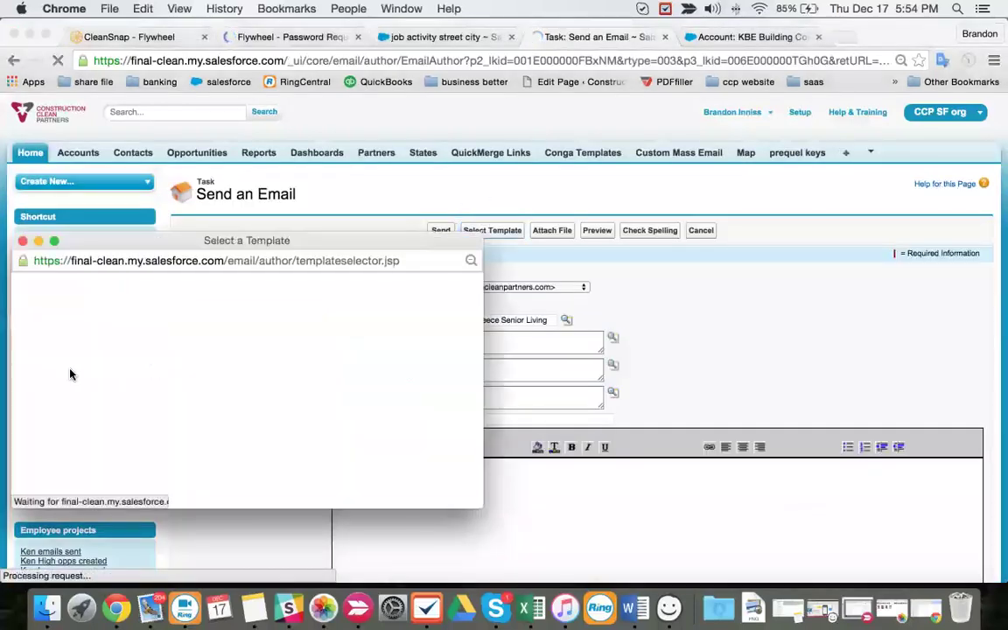
{"action": "left_click", "coordinate": [63, 362]}
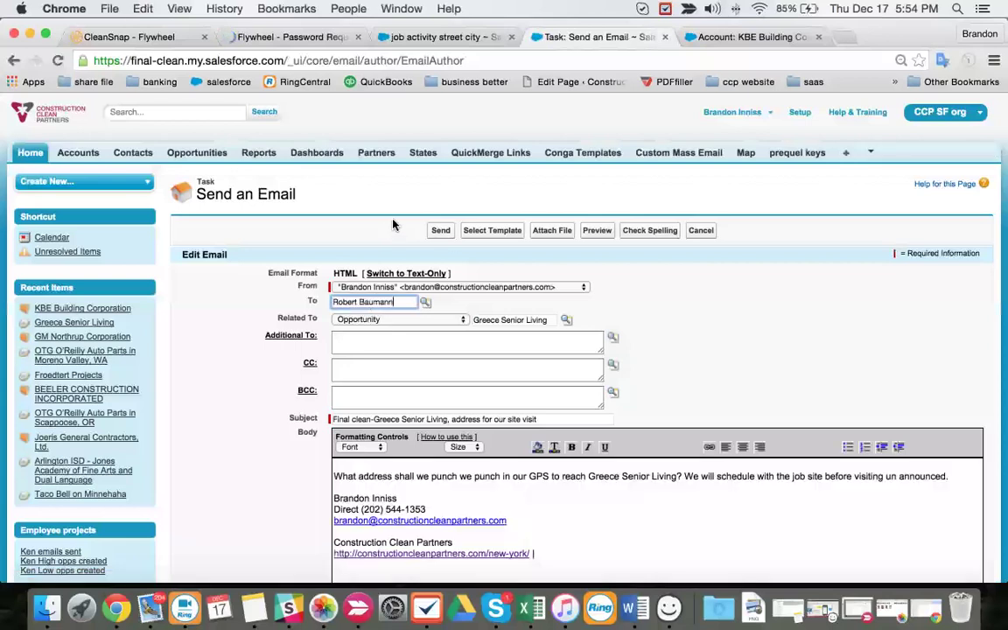
{"action": "left_click", "coordinate": [439, 231]}
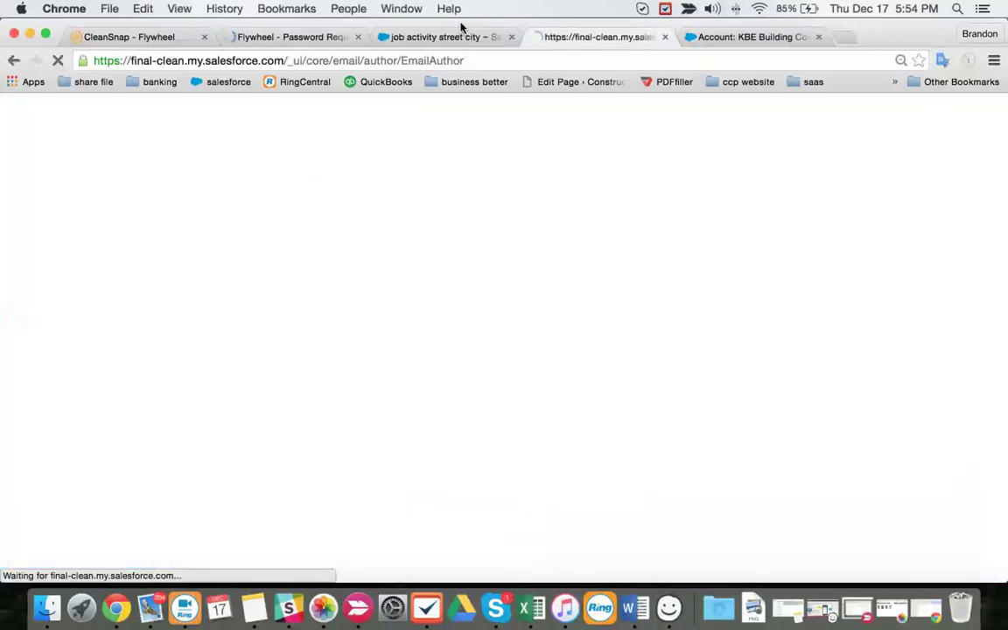
Open New Middle School for Lebanon R-3 School District from the report in a new tab and close the tabs after it
{"action": "left_click", "coordinate": [433, 38]}
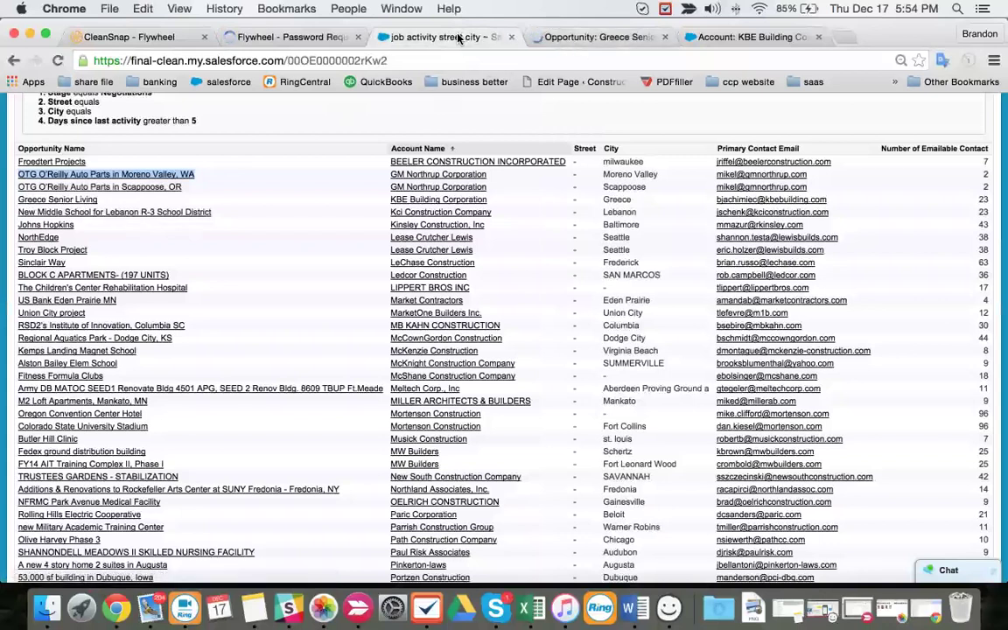
{"action": "right_click", "coordinate": [131, 211]}
{"action": "left_click", "coordinate": [175, 212]}
{"action": "left_click", "coordinate": [578, 39]}
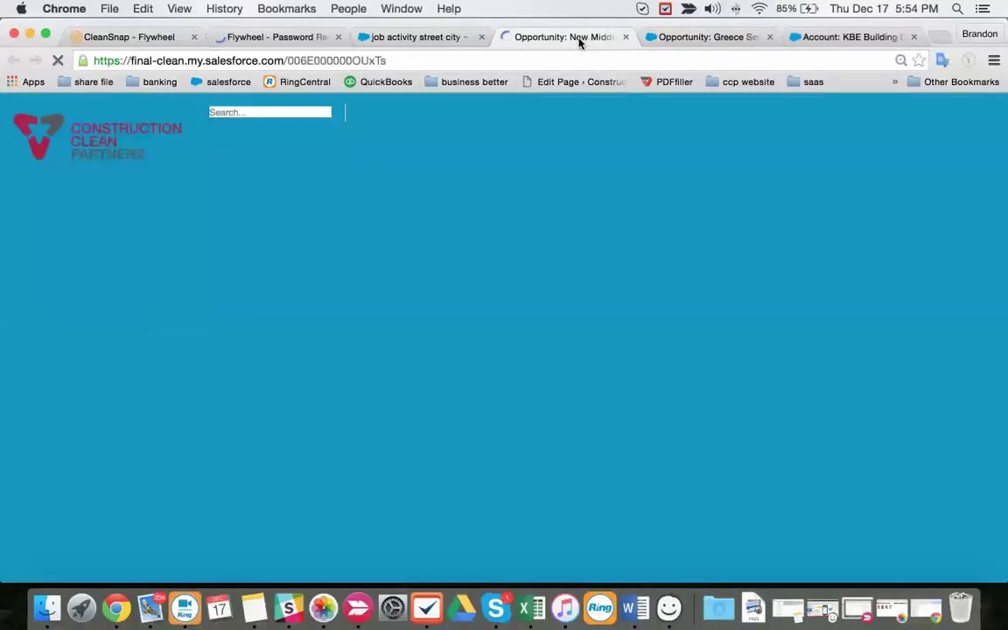
{"action": "right_click", "coordinate": [579, 40]}
{"action": "left_click", "coordinate": [677, 172]}
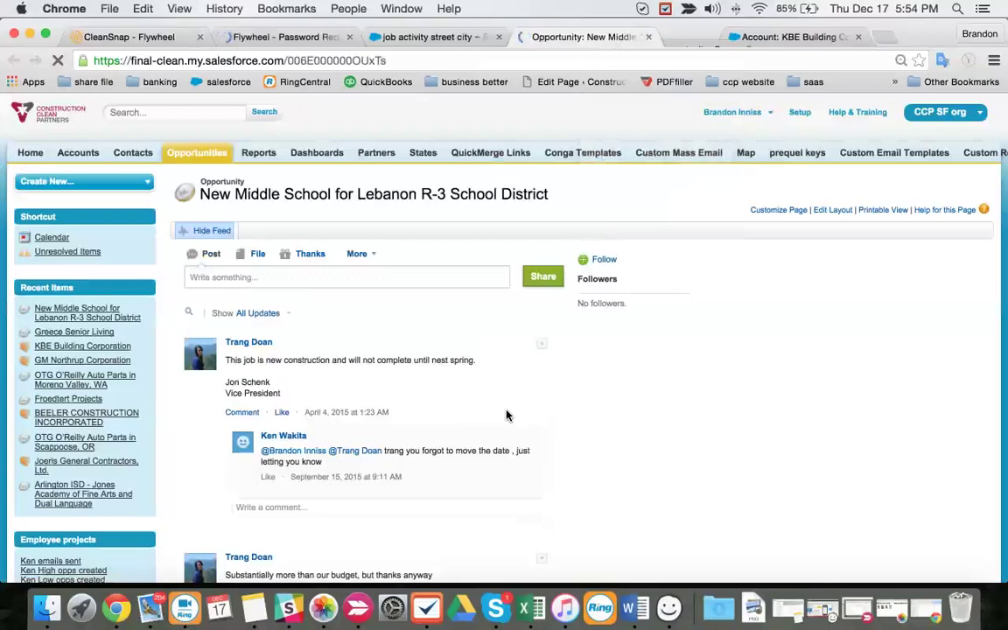
Copy the name of the non-primary Kci Construction Company contact in the Lebanon middle school opportunity's contact roles
{"action": "scroll", "coordinate": [513, 417], "scroll_direction": "down", "scroll_amount": 5}
{"action": "scroll", "coordinate": [515, 420], "scroll_direction": "down", "scroll_amount": 20}
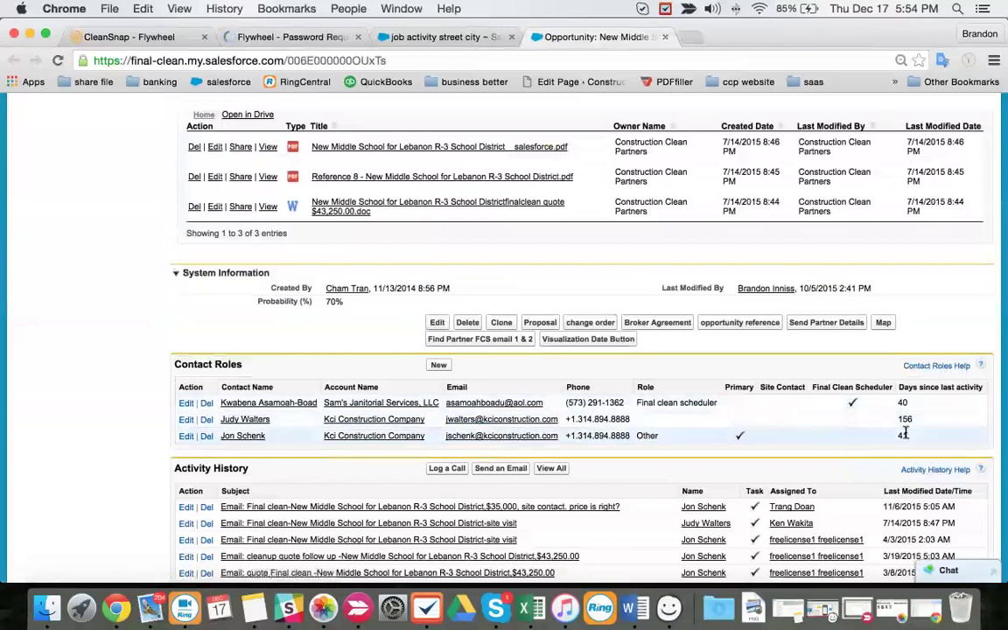
{"action": "right_click", "coordinate": [260, 420]}
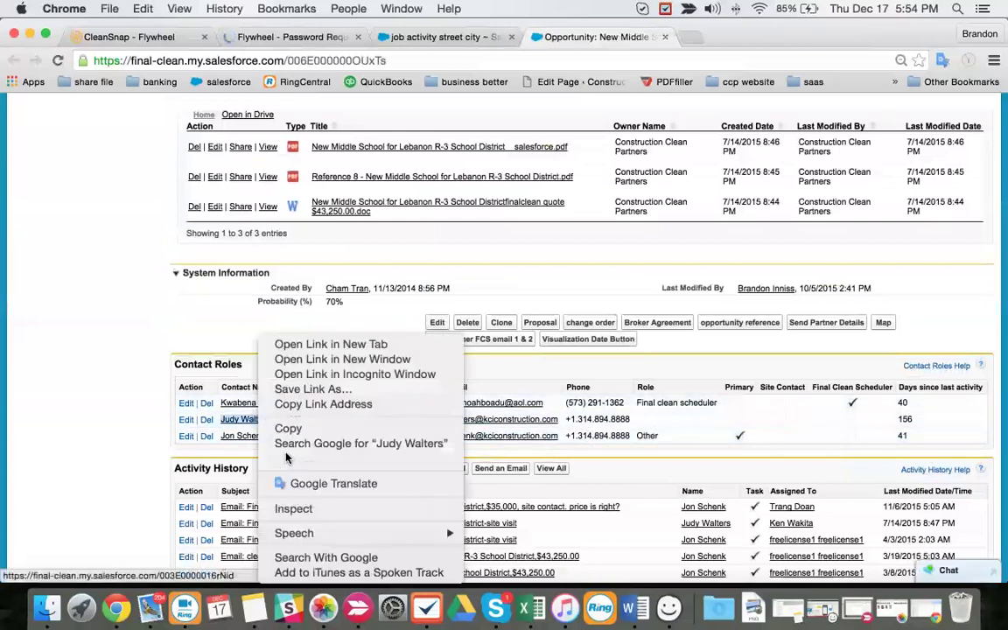
{"action": "left_click", "coordinate": [300, 430]}
Send the non-primary Kci contact an email from the Lebanon middle school opportunity using the "no street, no yes city pm site?" template
{"action": "left_click", "coordinate": [502, 469]}
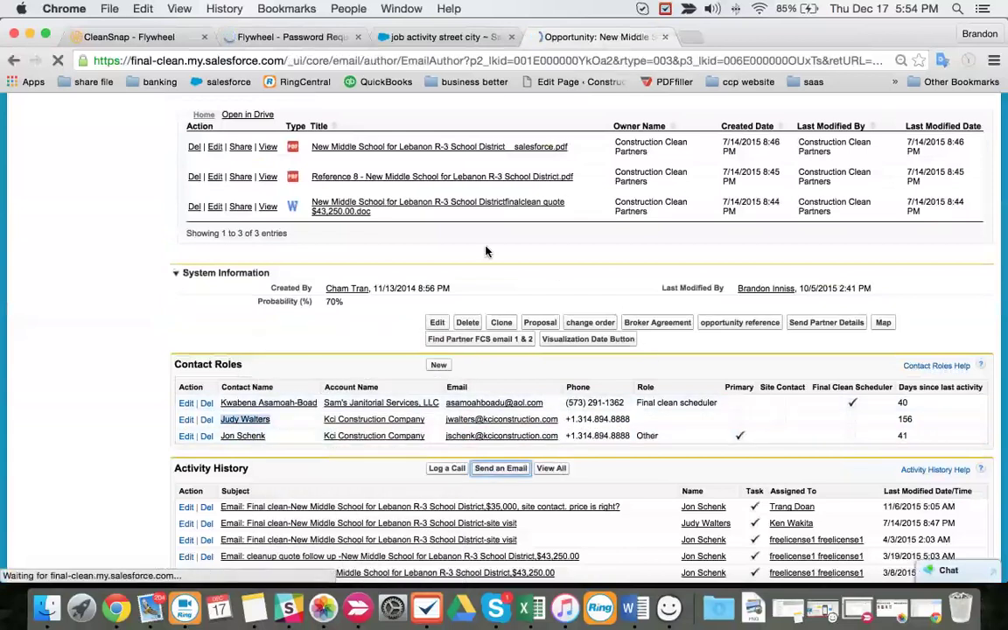
{"action": "left_click", "coordinate": [503, 230]}
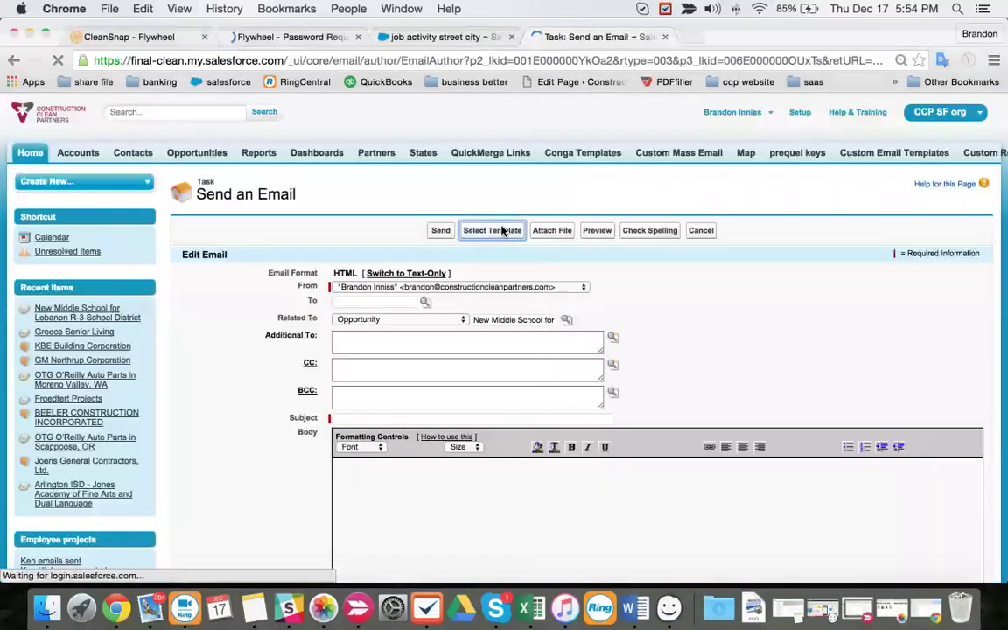
{"action": "left_click", "coordinate": [96, 333]}
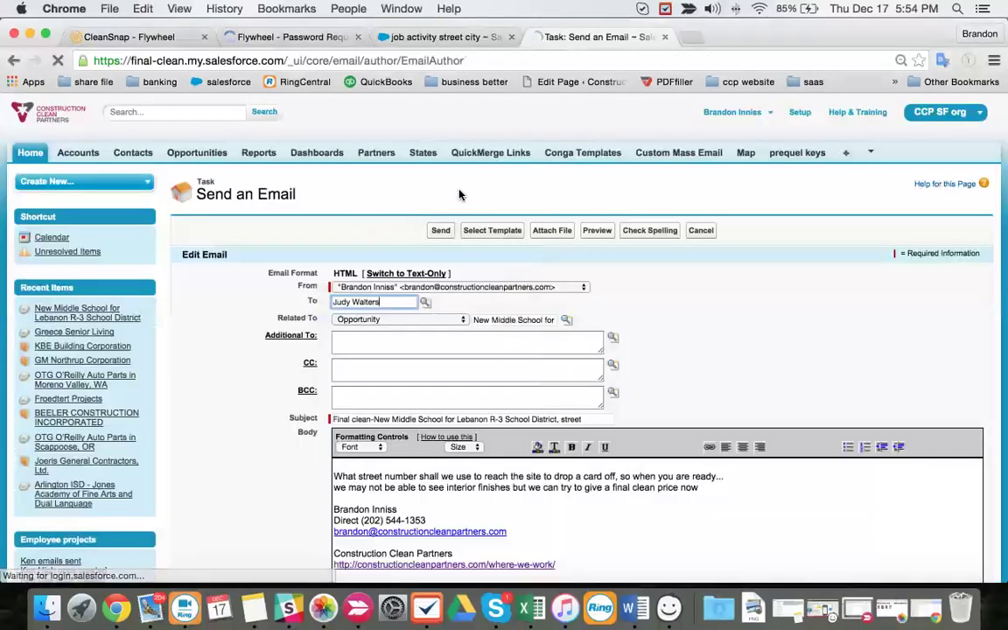
{"action": "left_click", "coordinate": [442, 233]}
Recheck the opportunity in the report and copy the name of its primary Kci Construction Company contact from the contact roles
{"action": "left_click", "coordinate": [466, 39]}
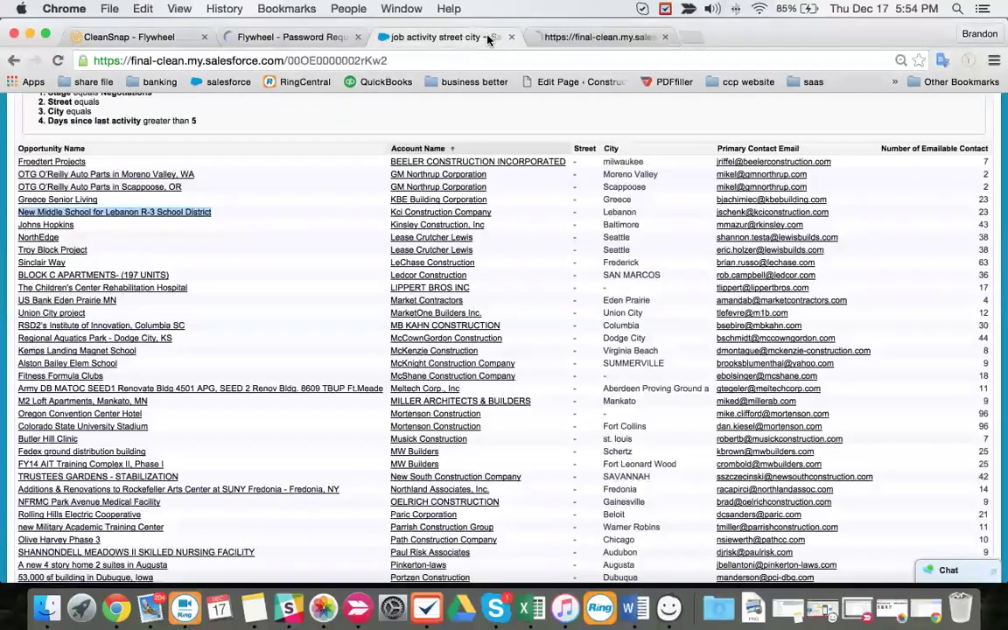
{"action": "left_click", "coordinate": [546, 37]}
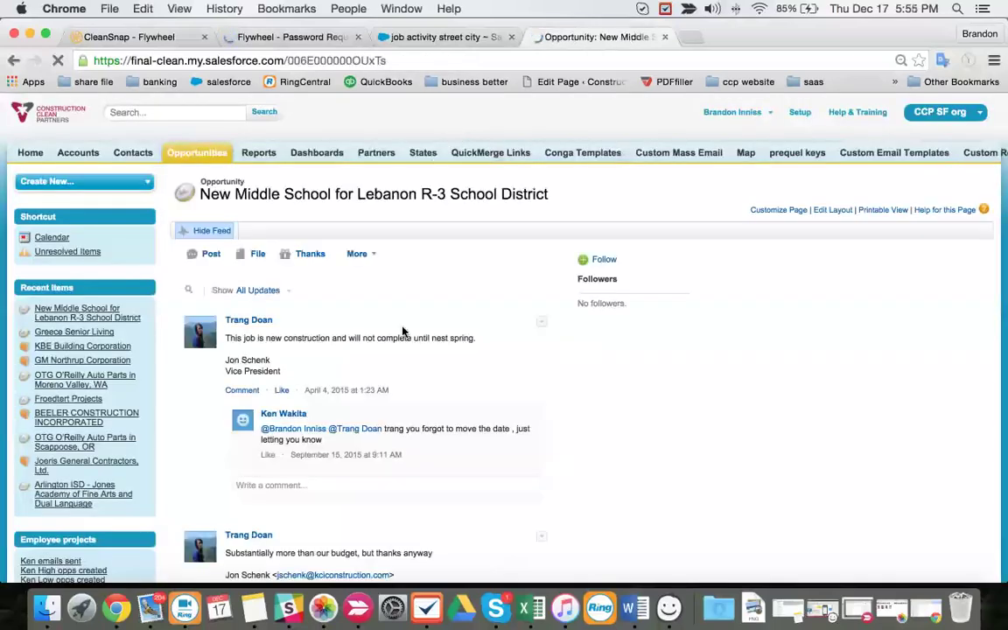
{"action": "scroll", "coordinate": [394, 341], "scroll_direction": "down", "scroll_amount": 15}
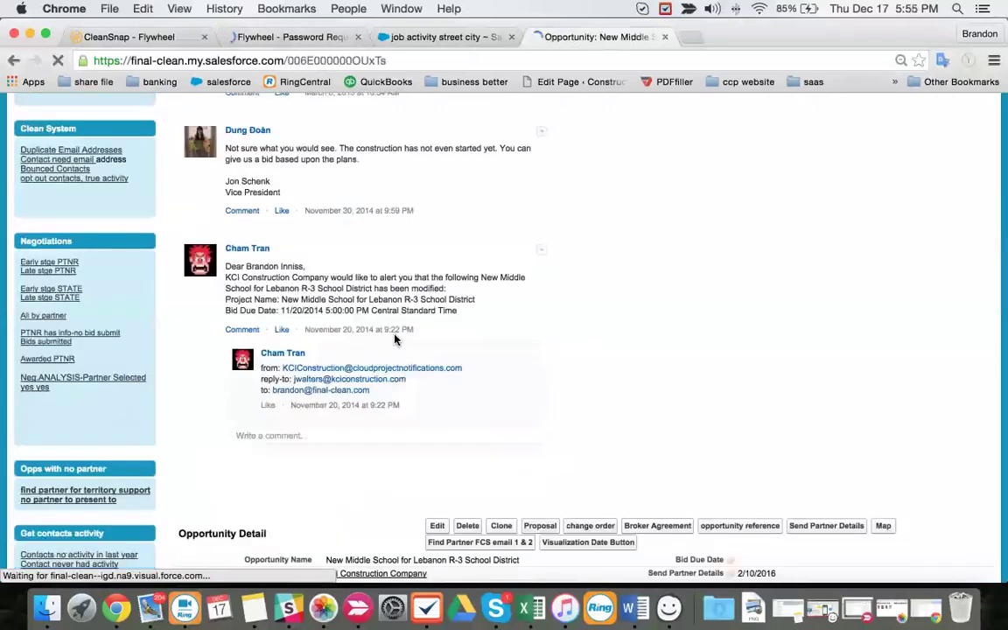
{"action": "scroll", "coordinate": [395, 340], "scroll_direction": "down", "scroll_amount": 20}
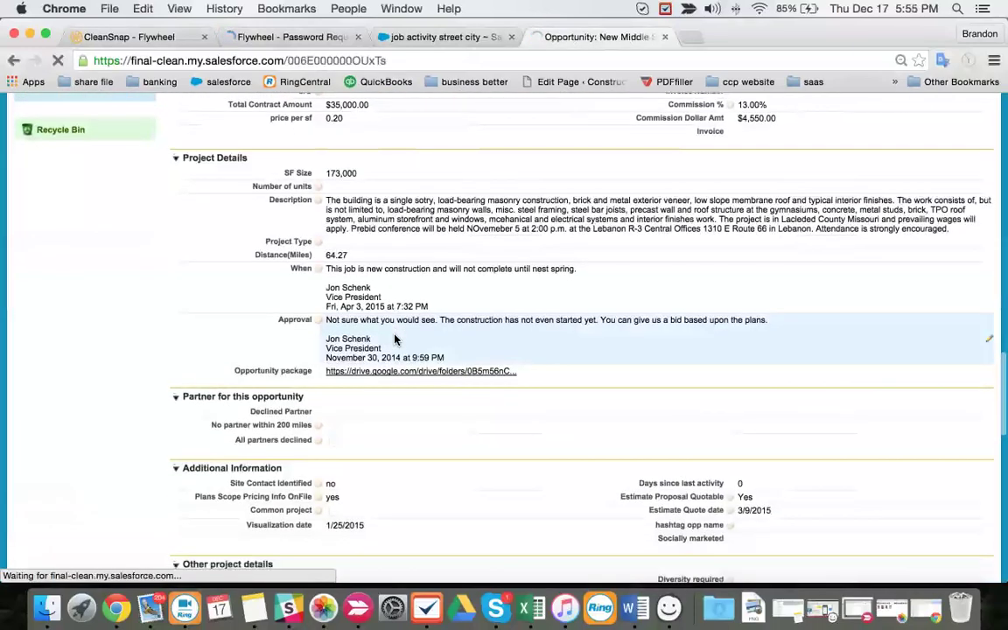
{"action": "scroll", "coordinate": [395, 340], "scroll_direction": "down", "scroll_amount": 5}
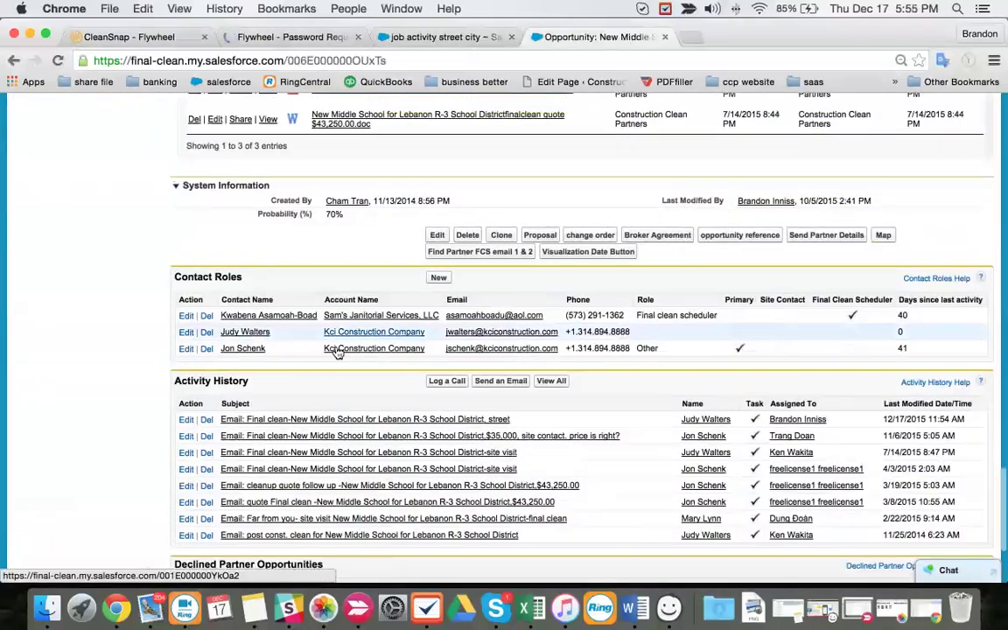
{"action": "right_click", "coordinate": [256, 347]}
Send the primary Kci contact an email from the Lebanon middle school opportunity using the "no street, yes no city pm site" template
{"action": "left_click", "coordinate": [495, 382]}
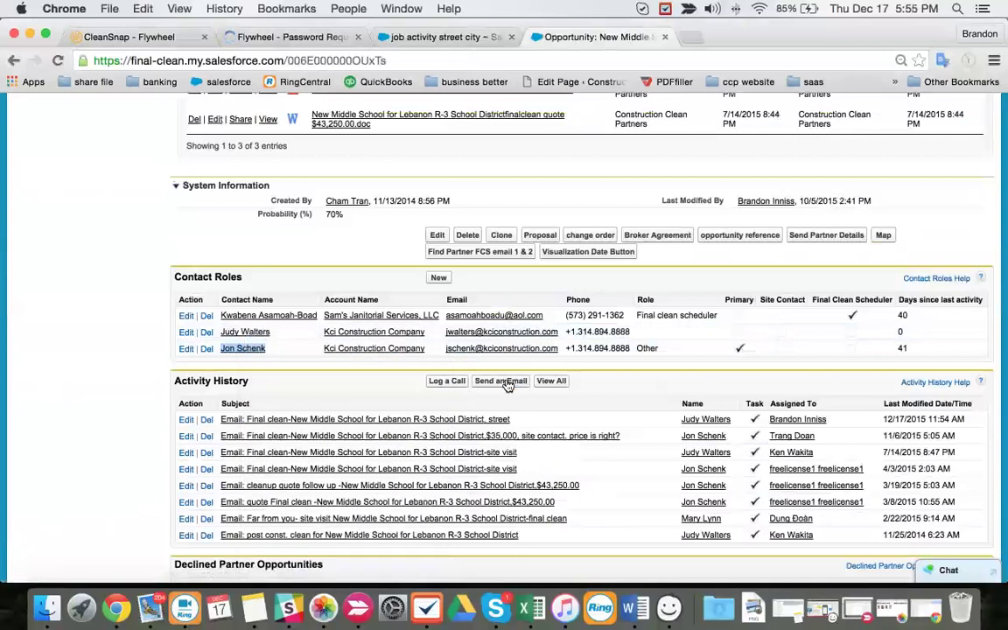
{"action": "left_click", "coordinate": [500, 381]}
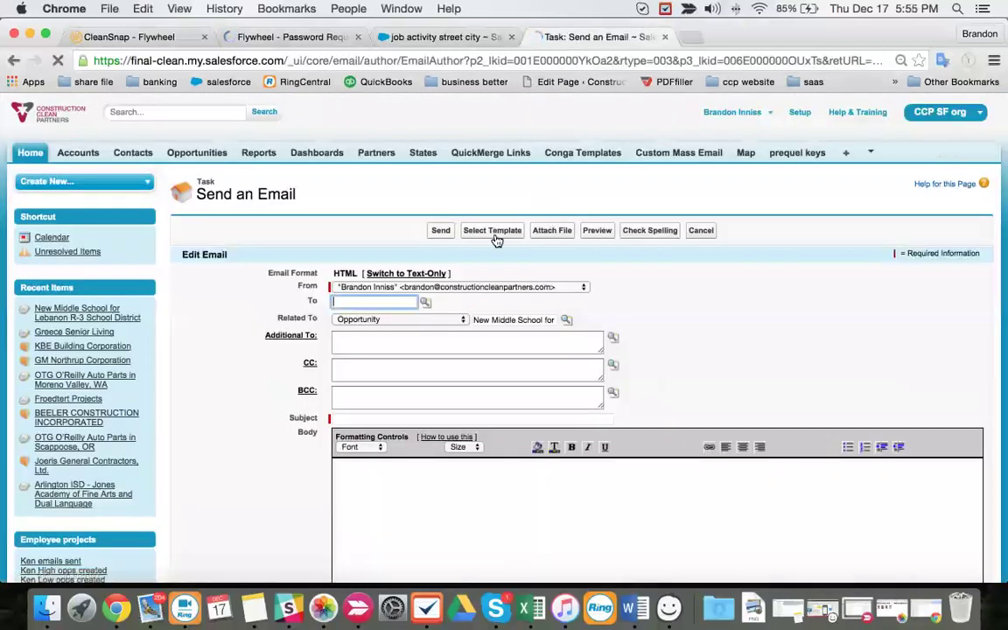
{"action": "left_click", "coordinate": [492, 230]}
{"action": "left_click", "coordinate": [86, 358]}
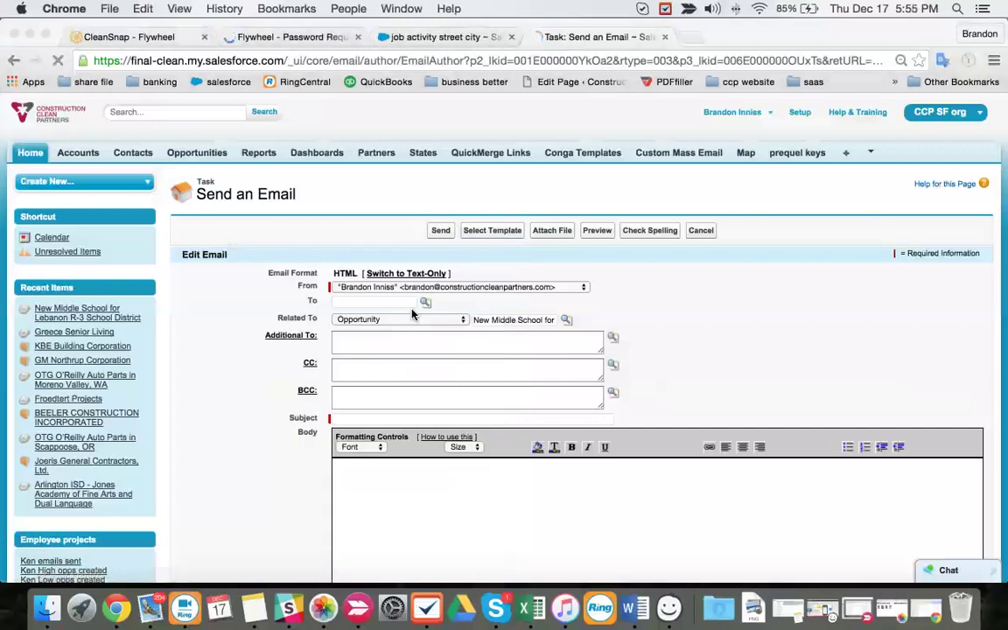
{"action": "left_click", "coordinate": [440, 230]}
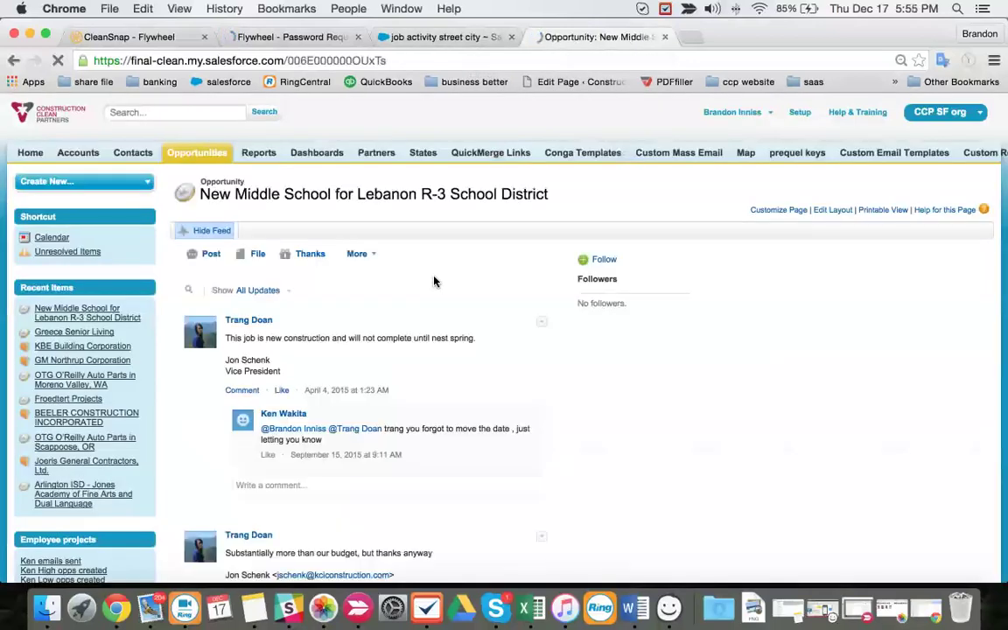
Open the Kci Construction Company account from the Lebanon middle school opportunity in a new tab and switch to it
{"action": "scroll", "coordinate": [434, 281], "scroll_direction": "down", "scroll_amount": 10}
{"action": "scroll", "coordinate": [434, 281], "scroll_direction": "down", "scroll_amount": 10}
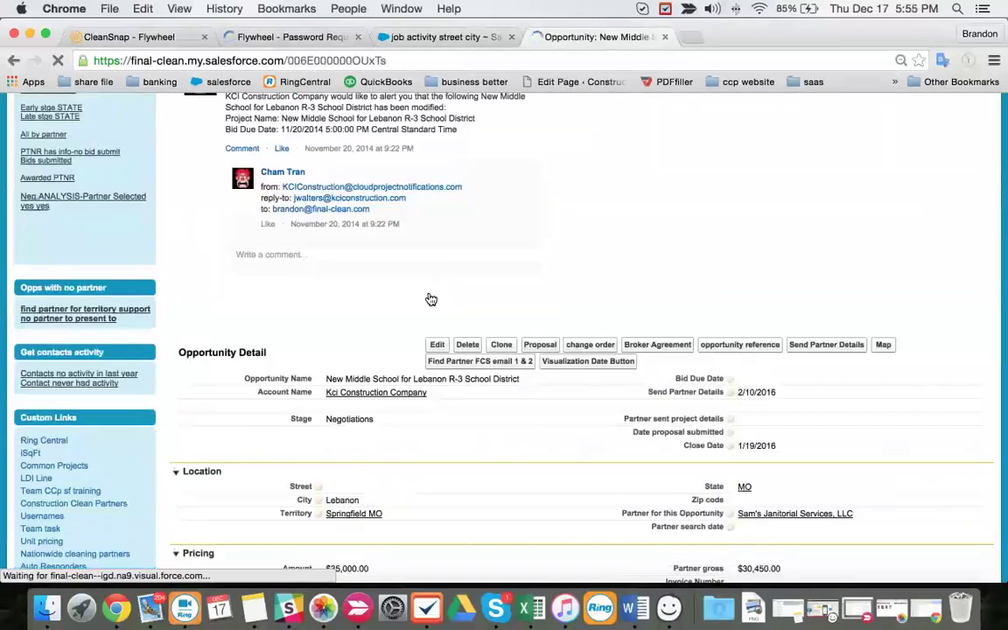
{"action": "scroll", "coordinate": [411, 263], "scroll_direction": "down", "scroll_amount": 3}
{"action": "right_click", "coordinate": [363, 195]}
{"action": "left_click", "coordinate": [437, 136]}
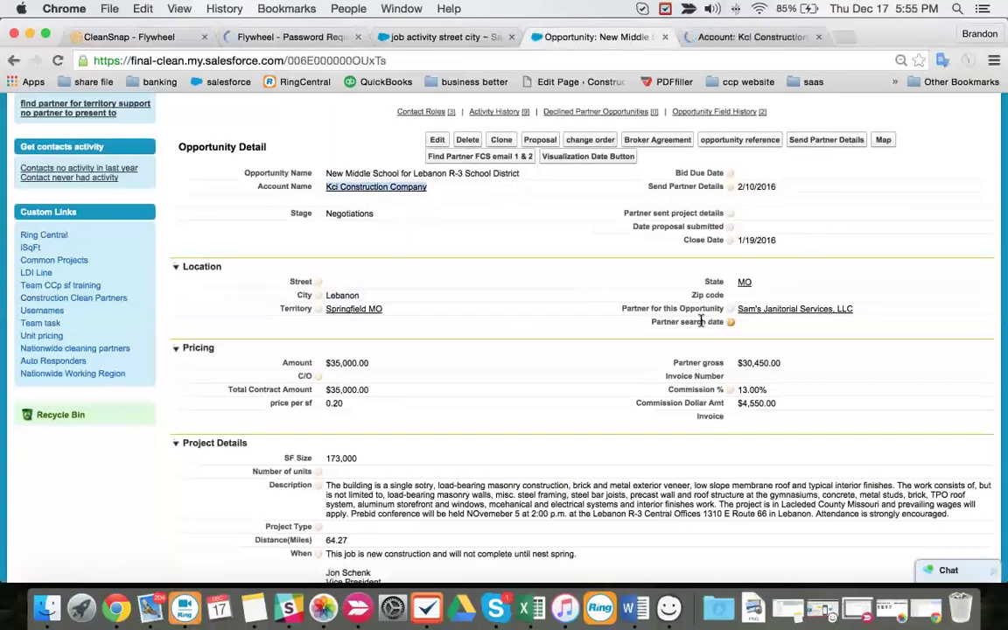
{"action": "scroll", "coordinate": [610, 332], "scroll_direction": "down", "scroll_amount": 10}
{"action": "left_click", "coordinate": [758, 38]}
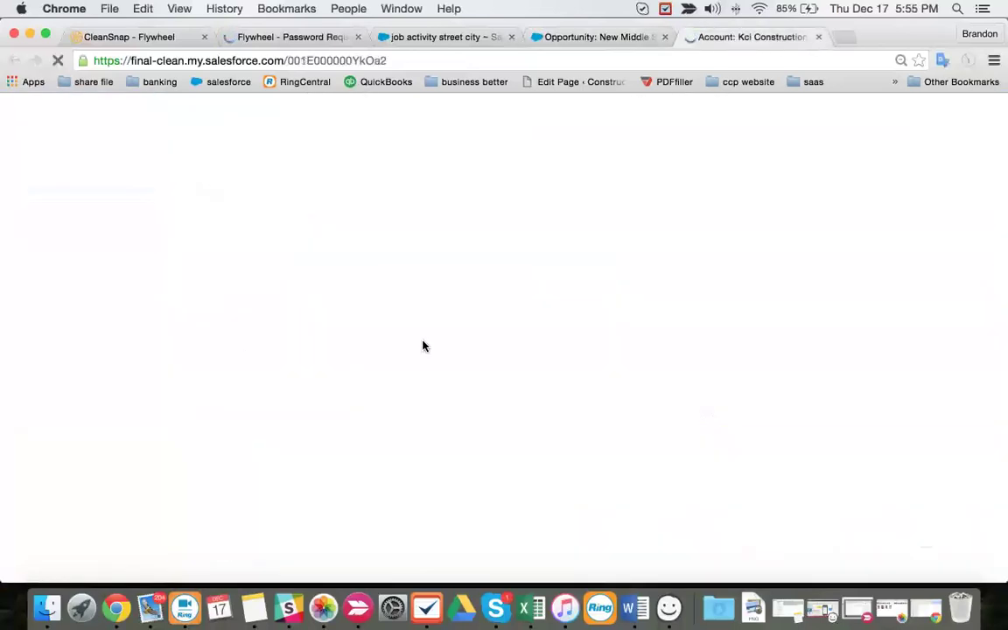
Copy the name of the emailable Kci Construction Company contact created 7/21/2014 with 323 days since last activity
{"action": "scroll", "coordinate": [411, 348], "scroll_direction": "down", "scroll_amount": 15}
{"action": "scroll", "coordinate": [383, 353], "scroll_direction": "down", "scroll_amount": 4}
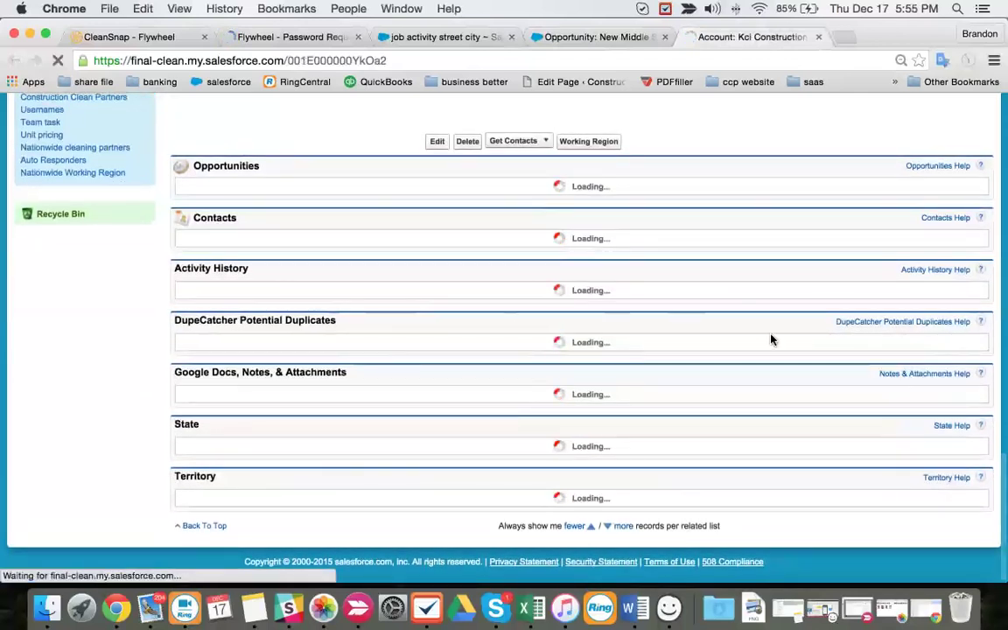
{"action": "scroll", "coordinate": [770, 340], "scroll_direction": "down", "scroll_amount": 5}
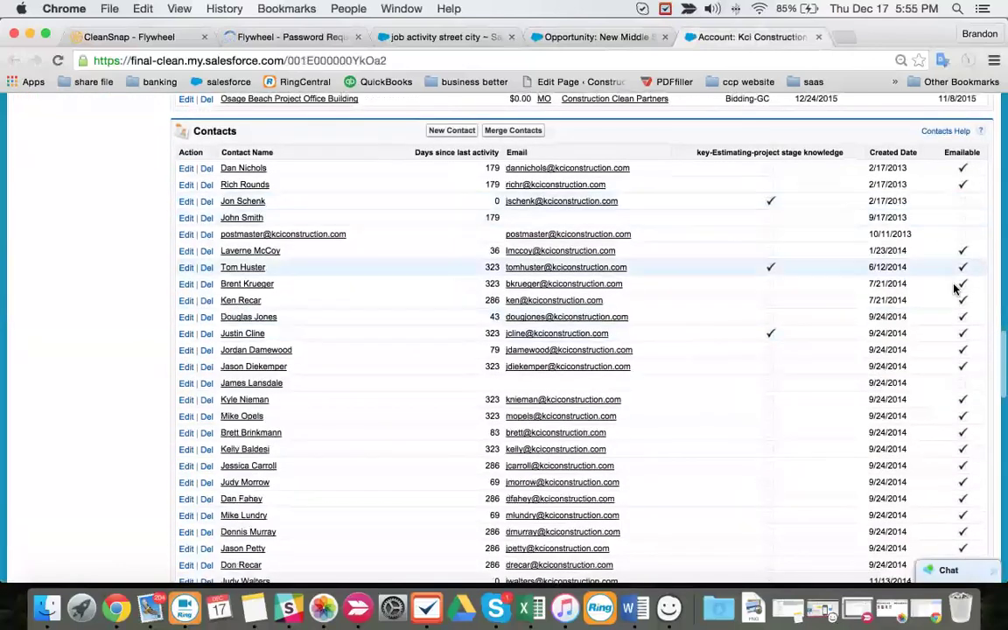
{"action": "right_click", "coordinate": [246, 285]}
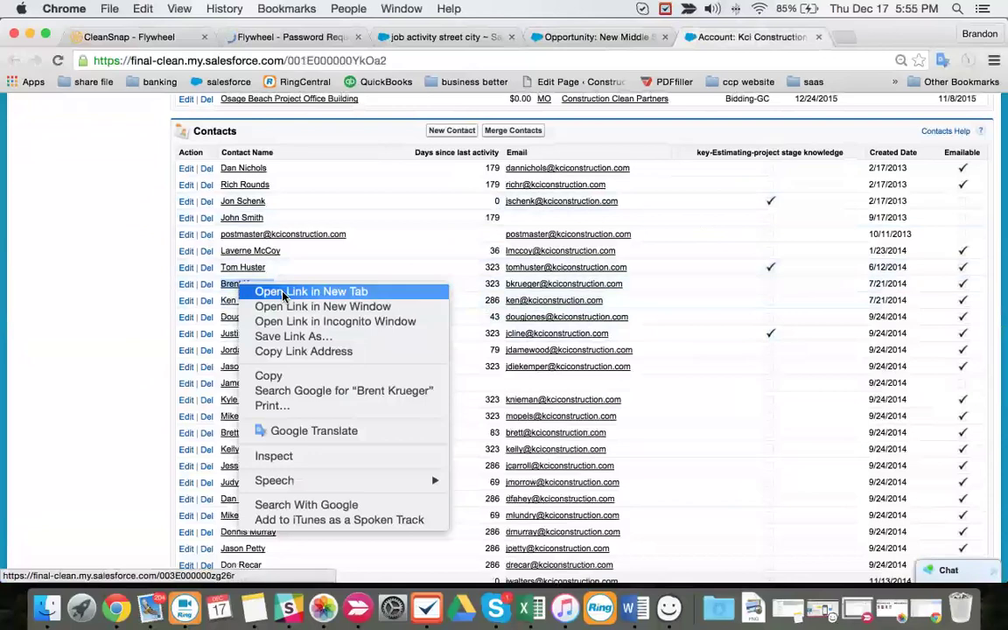
{"action": "left_click", "coordinate": [284, 376]}
Send this third Kci contact an email from the Lebanon middle school opportunity using the "no yes street, no yescity" template
{"action": "left_click", "coordinate": [597, 38]}
{"action": "scroll", "coordinate": [485, 239], "scroll_direction": "down", "scroll_amount": 10}
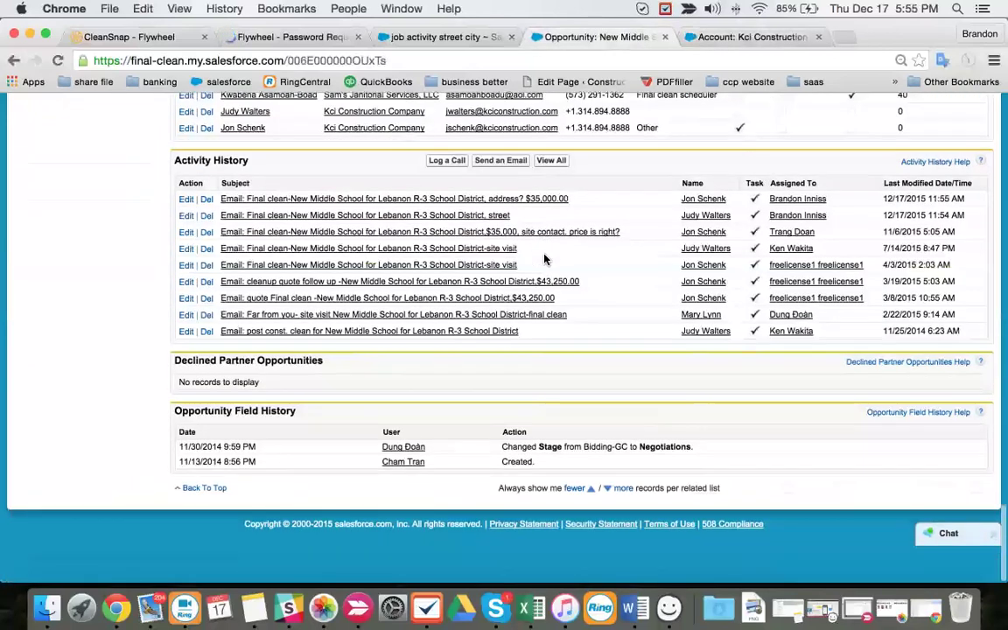
{"action": "left_click", "coordinate": [503, 197]}
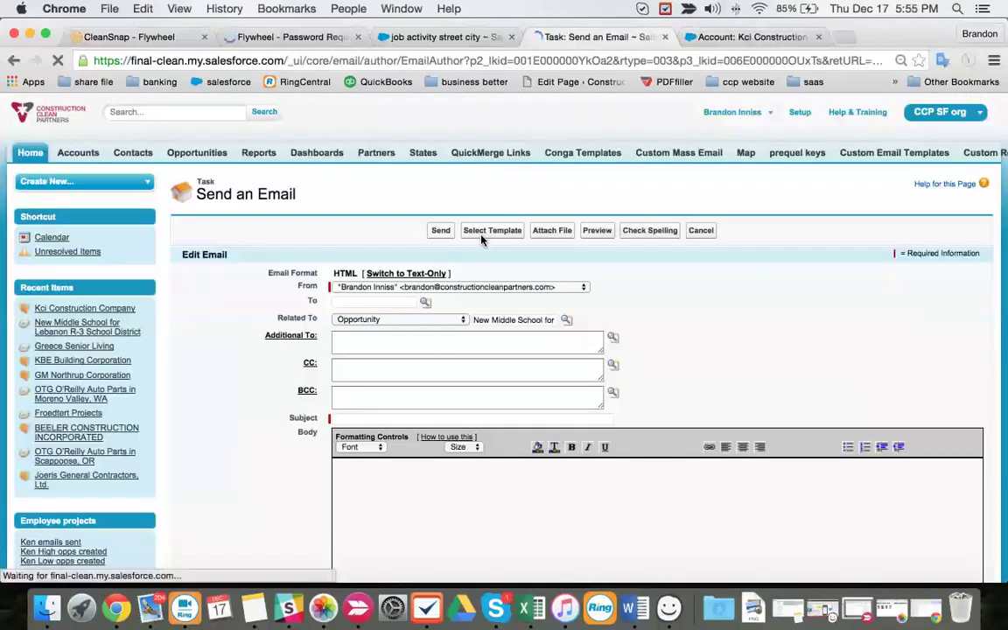
{"action": "left_click", "coordinate": [481, 231]}
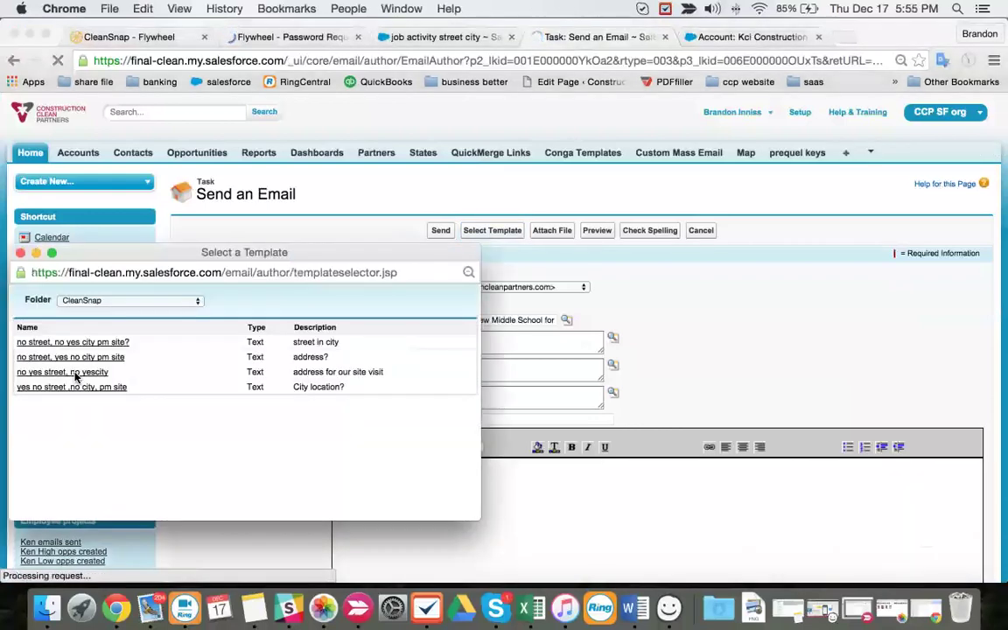
{"action": "left_click", "coordinate": [75, 373]}
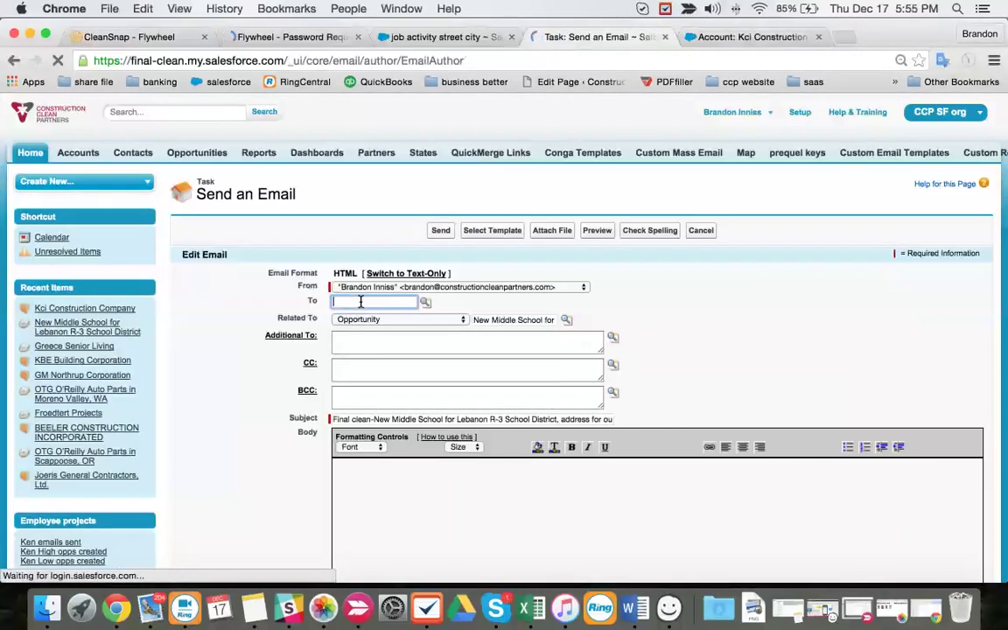
{"action": "left_click", "coordinate": [441, 230]}
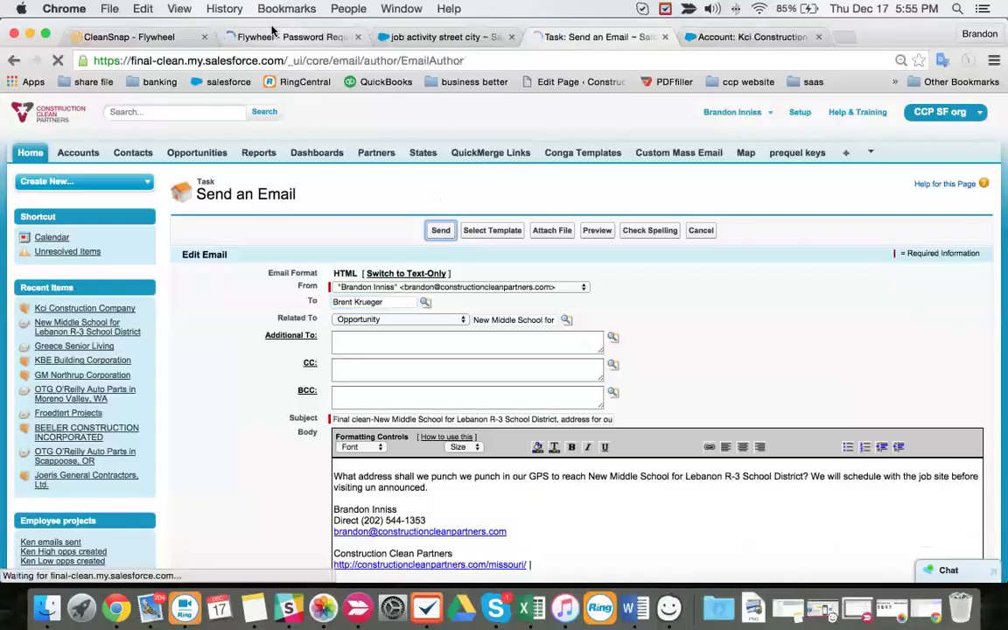